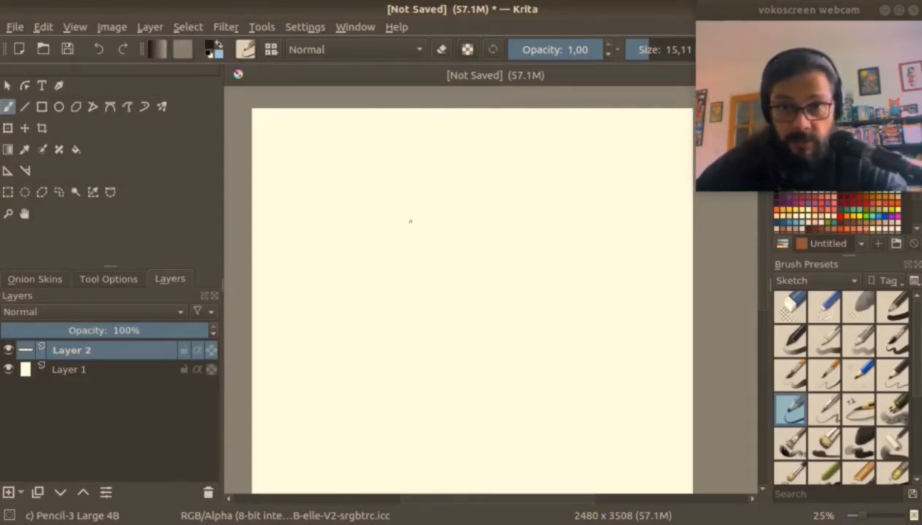
Draw a stick figure in the upper part of the page with a round head, straight torso, two arms and two legs.
mouse_move(400, 181)
mouse_down()
mouse_move(421, 179)
mouse_move(383, 222)
mouse_move(415, 277)
mouse_move(418, 330)
mouse_up()
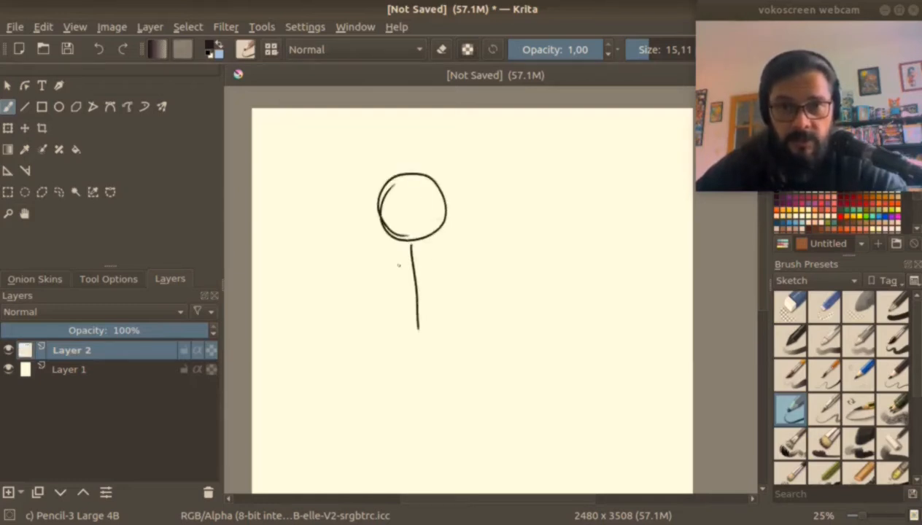
mouse_move(373, 289)
mouse_down()
mouse_move(410, 247)
mouse_move(464, 278)
mouse_up()
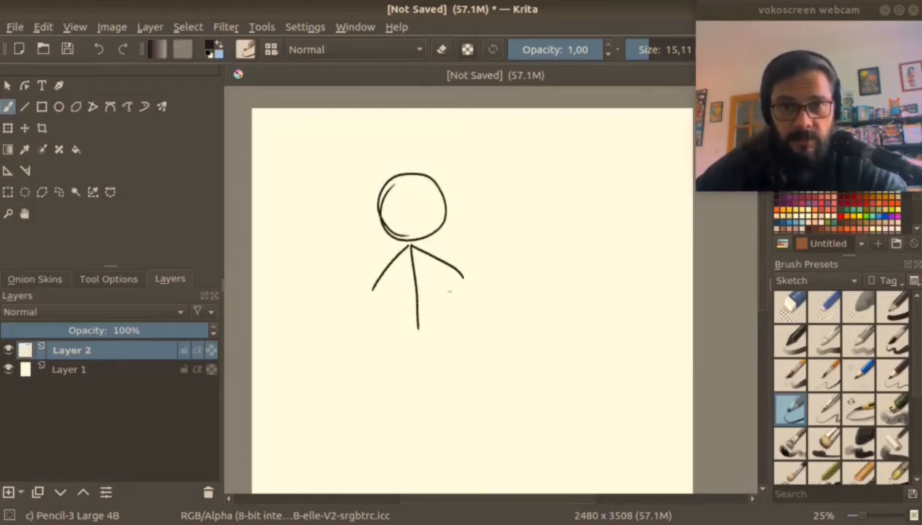
mouse_move(418, 327)
mouse_down()
mouse_move(383, 372)
mouse_move(449, 349)
mouse_move(472, 367)
mouse_up()
Draw a filled-tip arrow aimed at the figure's head and handwrite "Stick Man" at its tail.
drag(500, 187, 460, 223)
mouse_move(463, 198)
mouse_down()
mouse_move(476, 218)
mouse_move(458, 222)
mouse_up()
drag(513, 145, 493, 168)
mouse_move(522, 143)
mouse_down()
mouse_move(527, 167)
mouse_move(531, 151)
mouse_up()
drag(538, 150, 544, 165)
drag(562, 135, 561, 167)
drag(580, 140, 584, 163)
drag(526, 204, 600, 191)
Handwrite "Bonhomme Bâton" beneath the "Stick Man" label and underline it.
mouse_move(499, 238)
mouse_down()
mouse_move(606, 204)
mouse_move(505, 254)
mouse_up()
drag(500, 240, 524, 251)
mouse_move(526, 249)
mouse_down()
mouse_move(642, 235)
mouse_move(537, 274)
mouse_up()
mouse_move(533, 259)
mouse_down()
mouse_move(541, 271)
mouse_move(576, 275)
mouse_up()
drag(552, 257, 562, 255)
drag(583, 267, 622, 271)
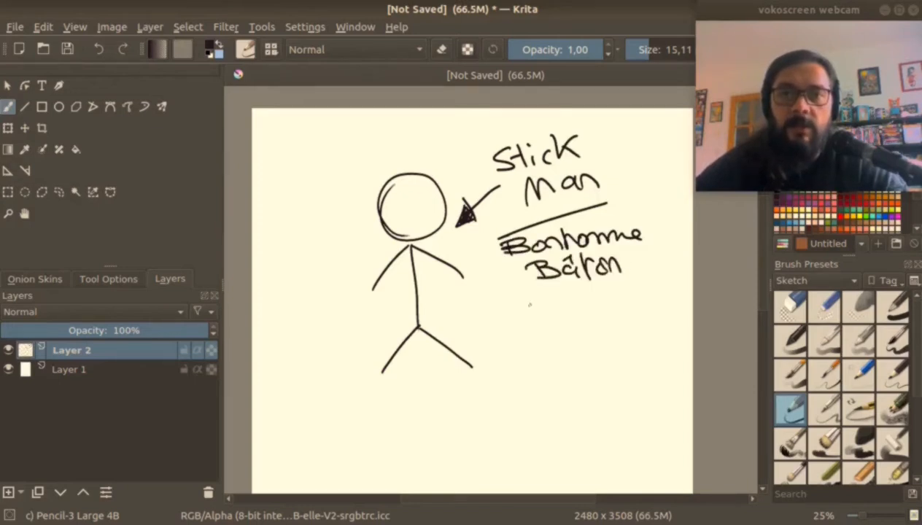
drag(526, 308, 635, 282)
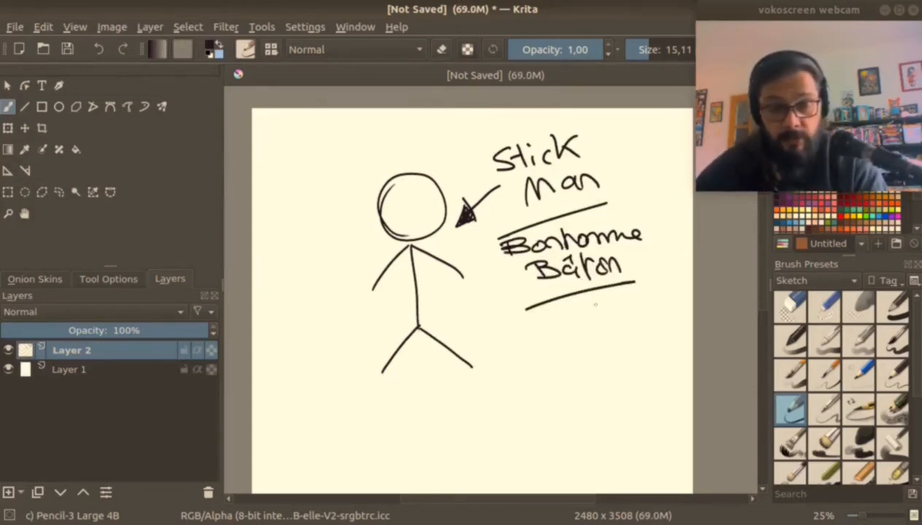
Transform Layer 2 to shrink the stick figure and its labels and move them to the page's upper-left corner.
drag(560, 342, 504, 336)
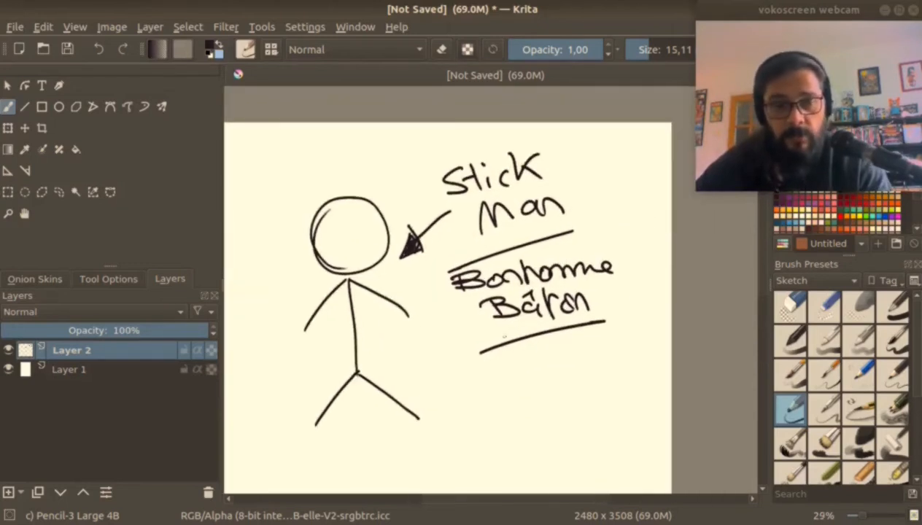
key(ctrl+t)
drag(224, 104, 237, 118)
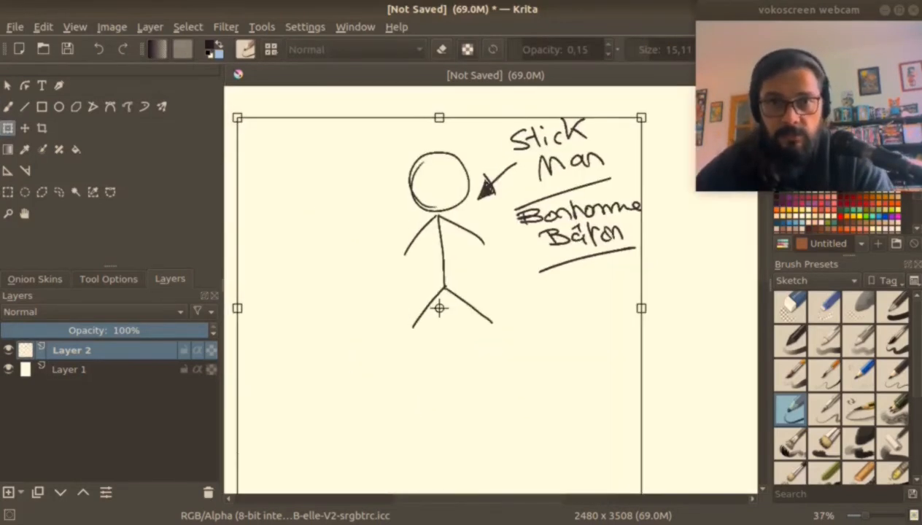
drag(602, 249, 602, 279)
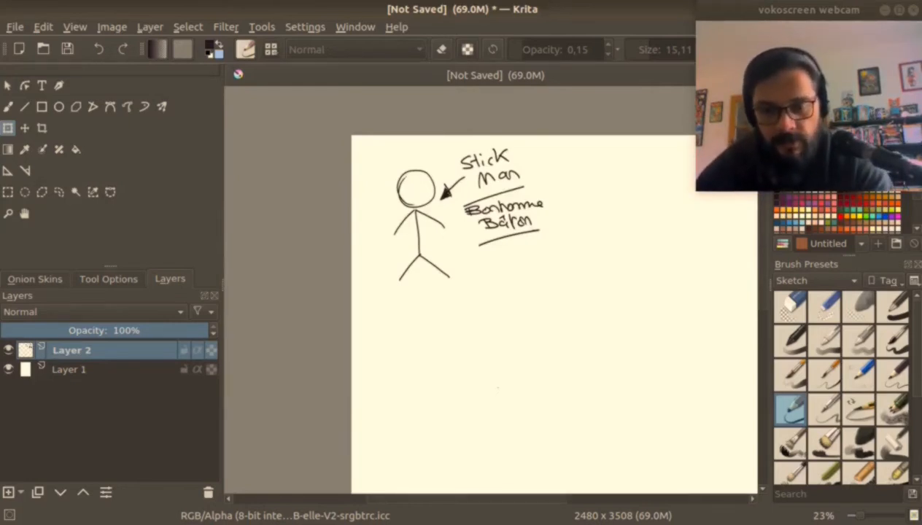
key(b)
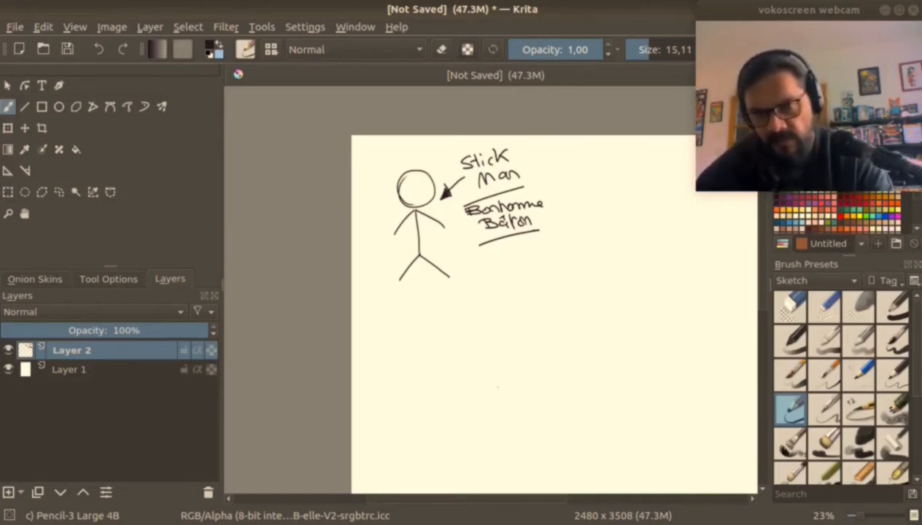
Draw a second, larger stick figure to the right of the labels with an oval head, line torso, arms and legs.
scroll(632, 255, up, 1)
drag(583, 278, 480, 270)
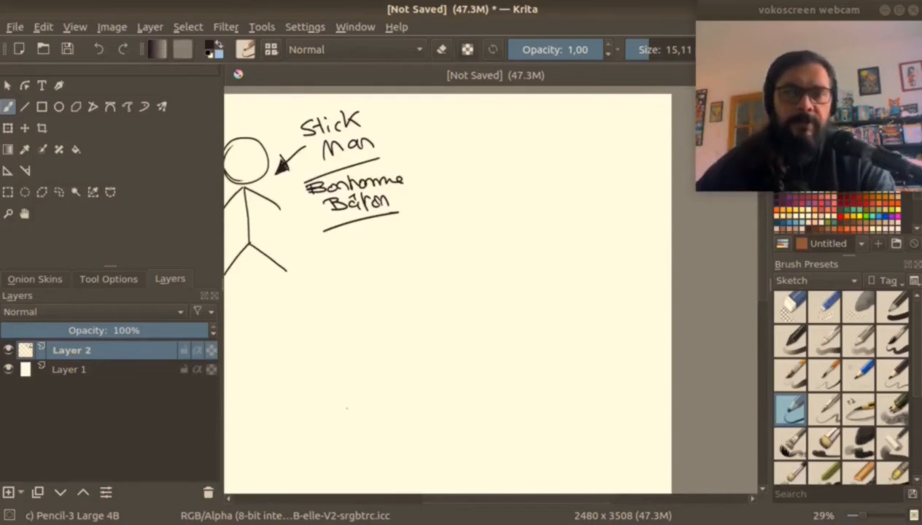
scroll(514, 241, up, 1)
drag(517, 239, 470, 261)
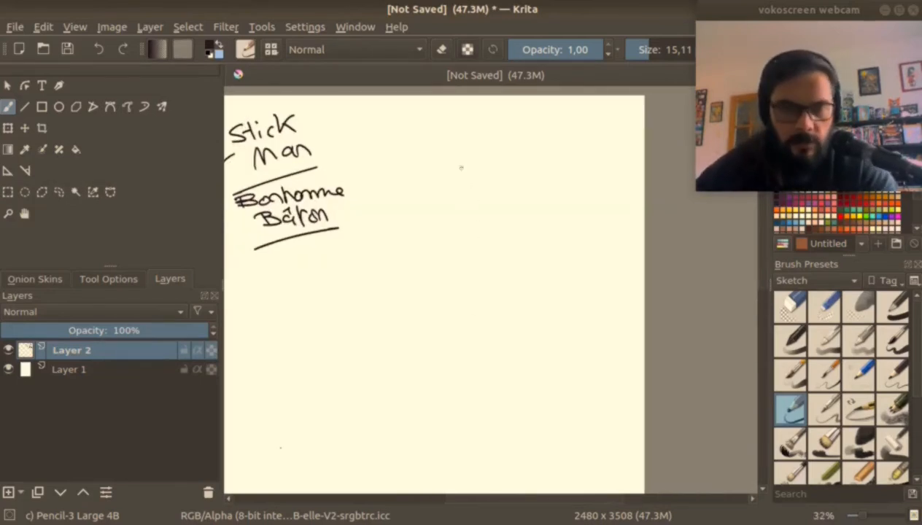
mouse_move(464, 176)
mouse_down()
mouse_move(406, 201)
mouse_move(462, 170)
mouse_move(426, 174)
mouse_up()
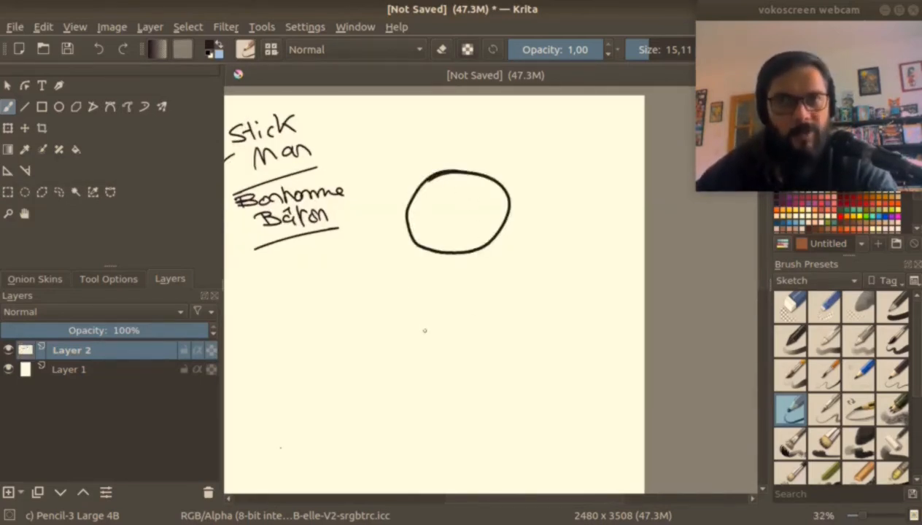
drag(445, 294, 417, 214)
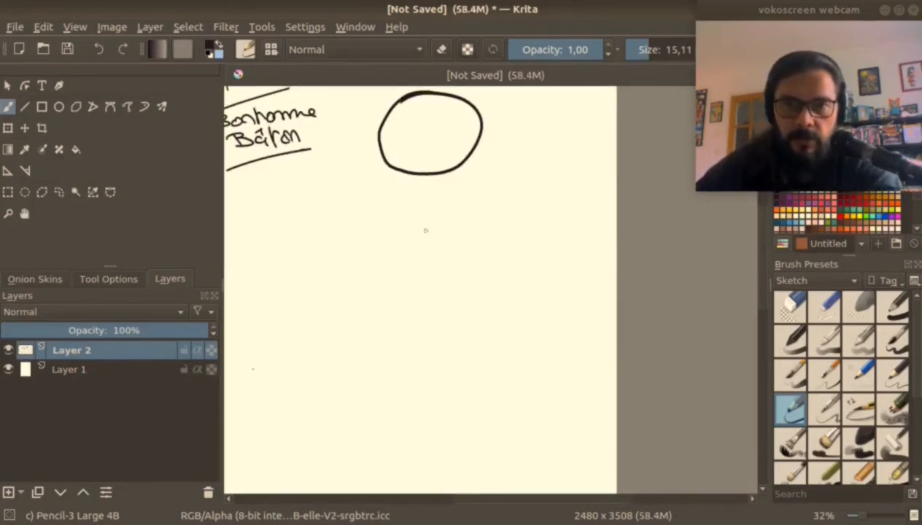
mouse_move(421, 181)
mouse_down()
mouse_move(430, 358)
mouse_move(402, 187)
mouse_move(318, 257)
mouse_move(506, 243)
mouse_up()
mouse_move(429, 337)
mouse_down()
mouse_move(355, 429)
mouse_move(501, 397)
mouse_move(507, 407)
mouse_up()
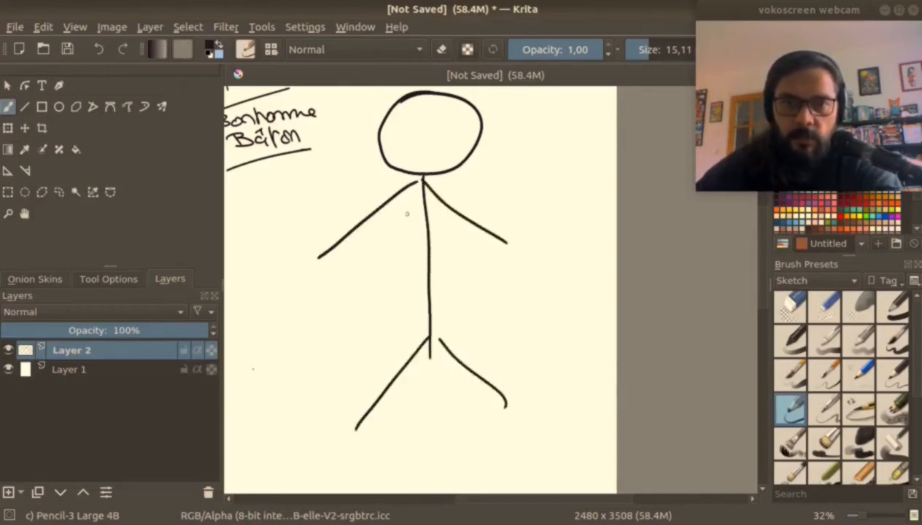
Add thickness to the second figure by outlining its torso, arms and legs as tube shapes around the lines.
mouse_move(394, 196)
mouse_down()
mouse_move(441, 196)
mouse_move(410, 326)
mouse_move(441, 321)
mouse_up()
drag(438, 195, 448, 325)
drag(393, 191, 400, 213)
drag(443, 191, 435, 219)
drag(437, 218, 510, 264)
mouse_move(438, 191)
mouse_down()
mouse_move(493, 216)
mouse_move(511, 265)
mouse_up()
mouse_move(390, 323)
mouse_down()
mouse_move(438, 322)
mouse_move(357, 429)
mouse_move(405, 364)
mouse_up()
mouse_move(456, 321)
mouse_down()
mouse_move(464, 355)
mouse_move(453, 368)
mouse_move(484, 391)
mouse_move(524, 387)
mouse_up()
drag(524, 387, 502, 417)
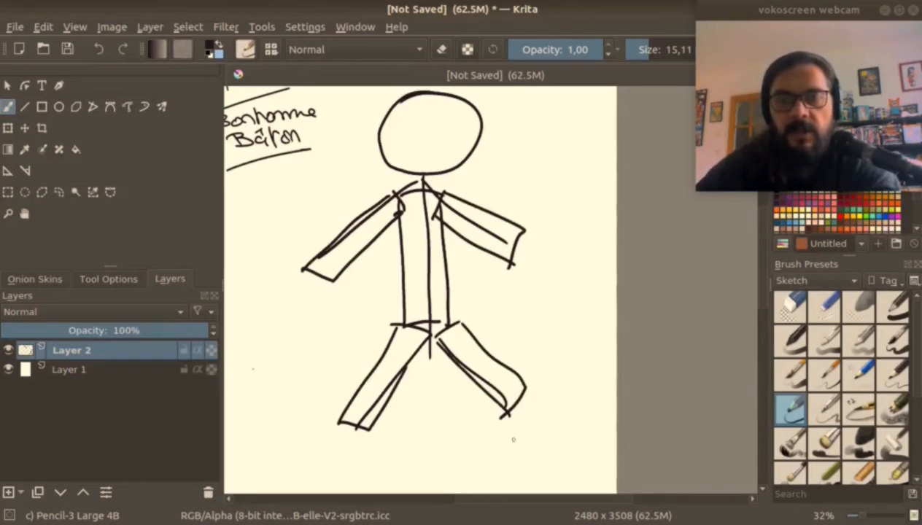
Add hands with rounded fingers, oval feet and a short dark neck to the second figure.
drag(332, 276, 285, 286)
drag(511, 251, 538, 228)
mouse_move(340, 418)
mouse_down()
mouse_move(313, 423)
mouse_move(359, 425)
mouse_up()
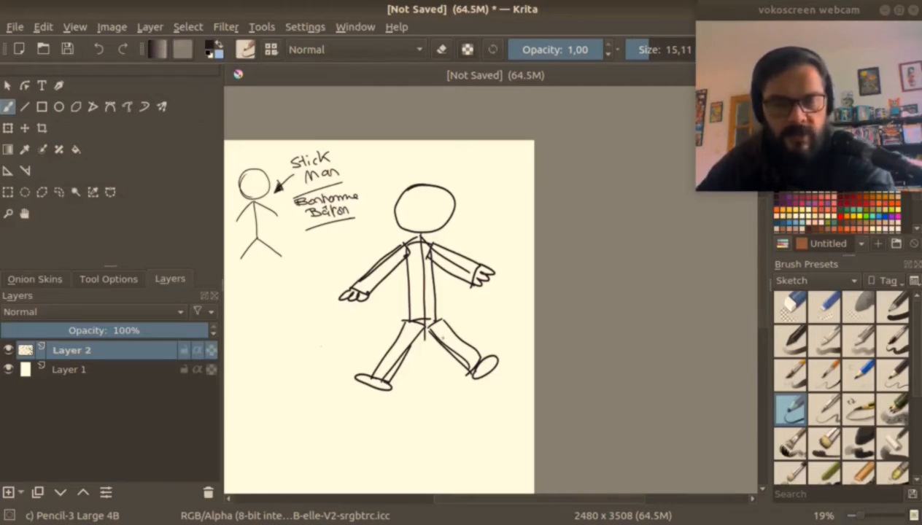
scroll(491, 263, up, 1)
scroll(351, 242, up, 3)
scroll(351, 242, up, 1)
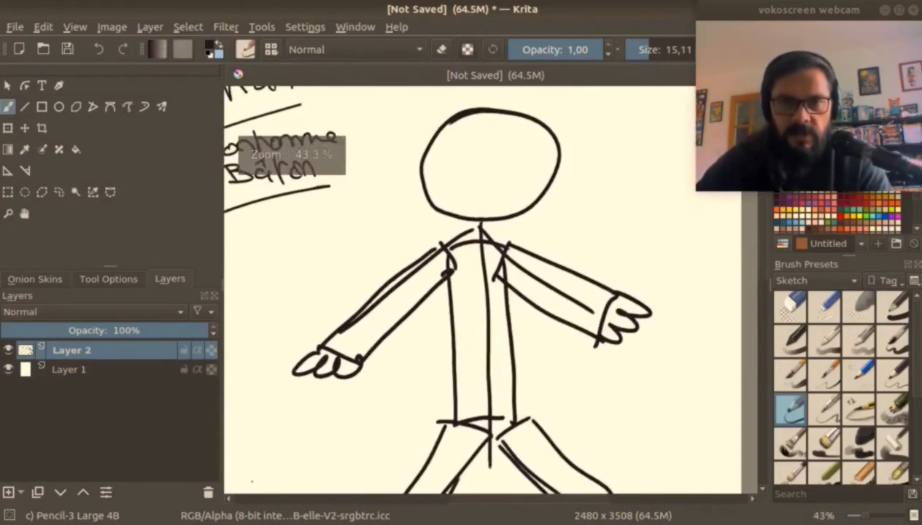
mouse_move(478, 223)
mouse_down()
mouse_move(481, 235)
mouse_move(474, 230)
mouse_up()
Try circle eyes on the second figure, then a minimal face with dot eyes, a line nose and a straight mouth.
mouse_move(458, 142)
mouse_down()
mouse_move(447, 147)
mouse_move(511, 145)
mouse_up()
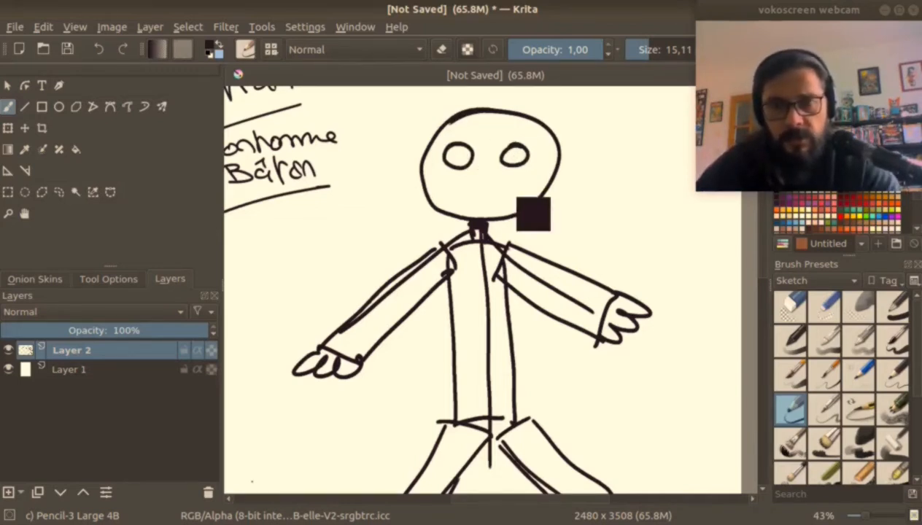
key(ctrl+z)
key(ctrl+z)
click(462, 155)
click(515, 157)
mouse_move(489, 161)
mouse_down()
mouse_move(488, 184)
mouse_move(515, 196)
mouse_up()
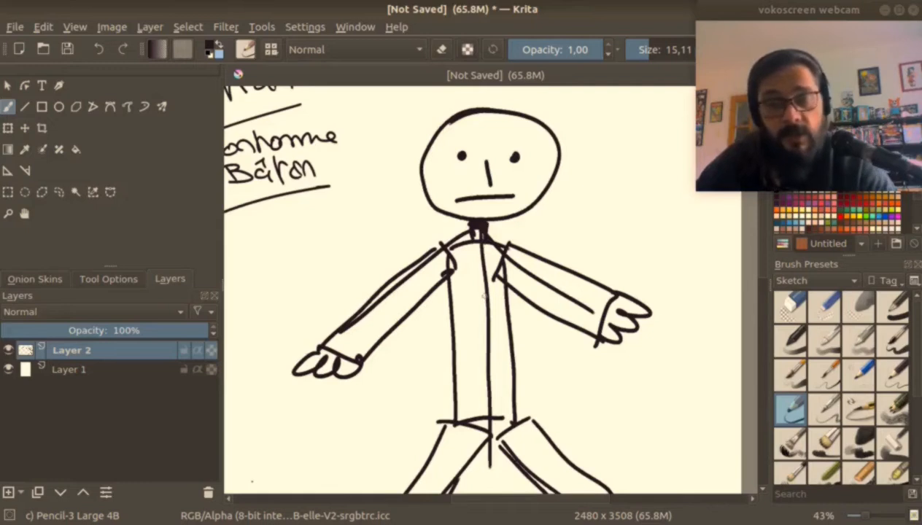
Draw the second figure's face with circle eyes and pupils, a curved smile and a triangular nose.
drag(458, 144, 456, 146)
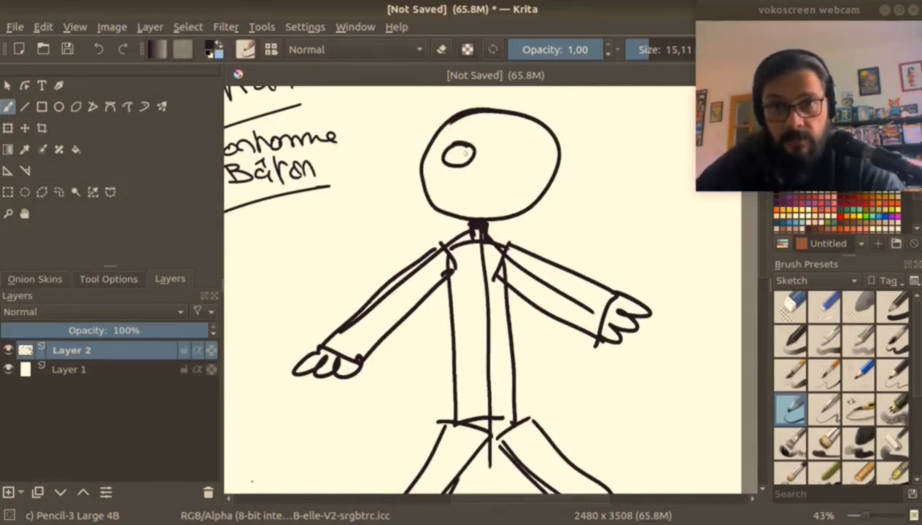
mouse_move(514, 146)
mouse_down()
mouse_move(510, 167)
mouse_move(511, 146)
mouse_up()
drag(453, 155, 515, 154)
drag(448, 191, 515, 188)
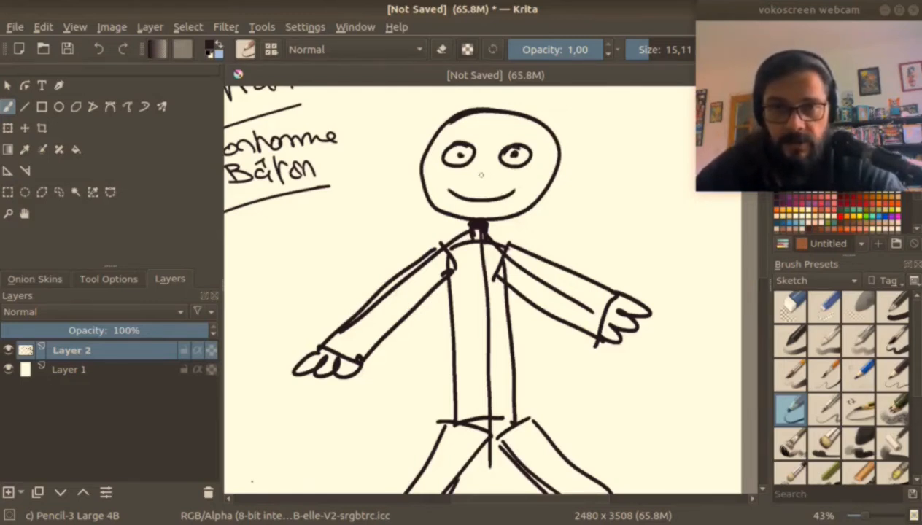
mouse_move(482, 165)
mouse_down()
mouse_move(469, 180)
mouse_move(498, 180)
mouse_up()
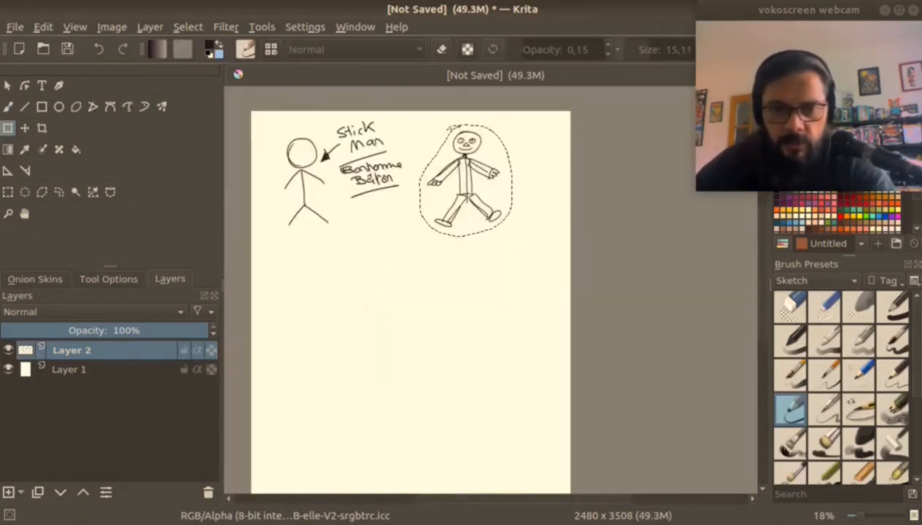
Return to the freehand brush and clear the selection around the second figure.
key(b)
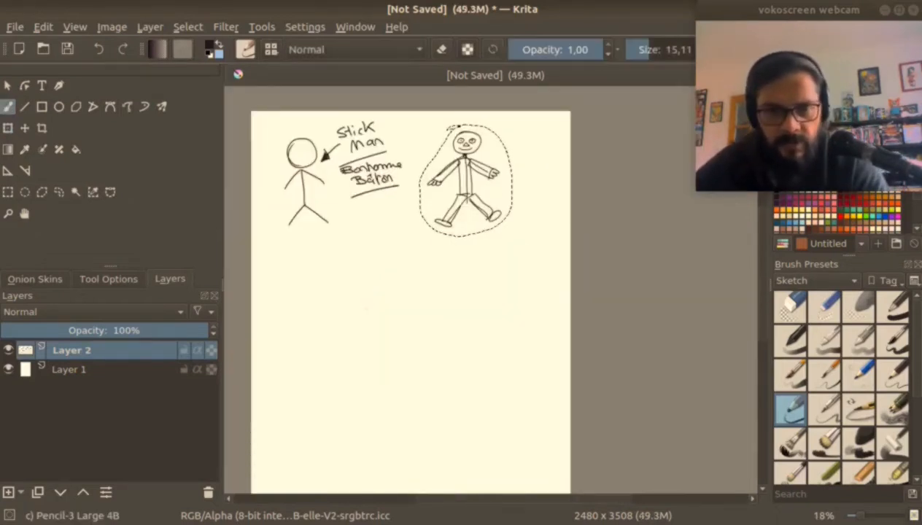
scroll(385, 201, up, 3)
drag(384, 201, 561, 268)
scroll(502, 228, up, 1)
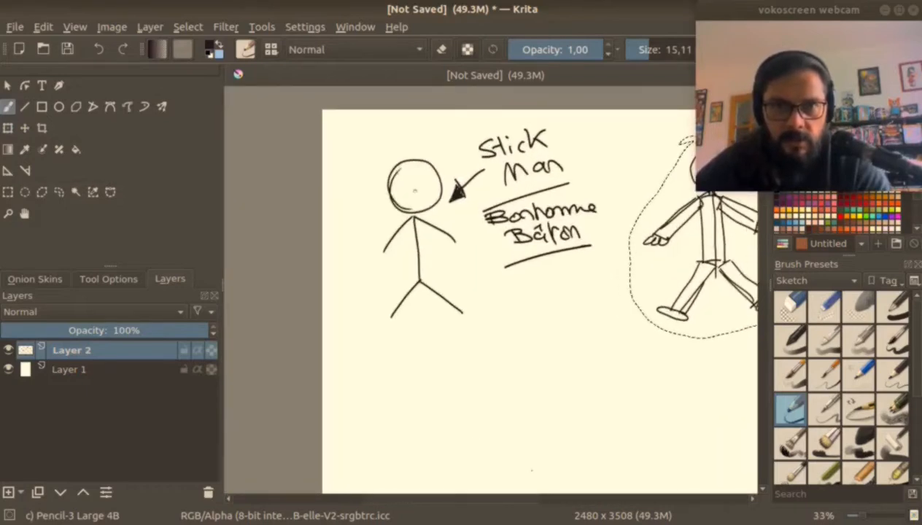
key(ctrl+shift+a)
Give the first stick figure a sad face with dot eyes and add line fingers to both of its arms.
mouse_move(404, 181)
mouse_down()
mouse_move(424, 182)
mouse_move(429, 204)
mouse_up()
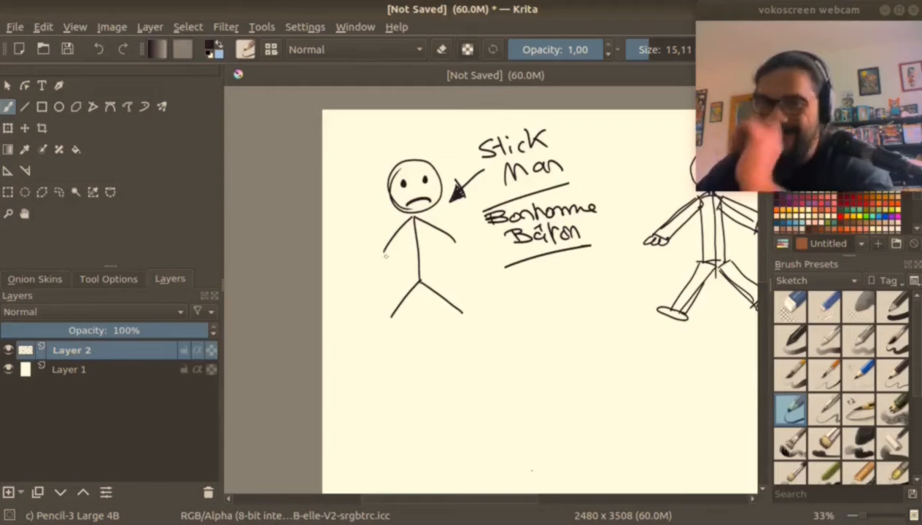
mouse_move(391, 242)
mouse_down()
mouse_move(373, 250)
mouse_move(380, 258)
mouse_up()
mouse_move(442, 243)
mouse_down()
mouse_move(458, 258)
mouse_move(471, 249)
mouse_up()
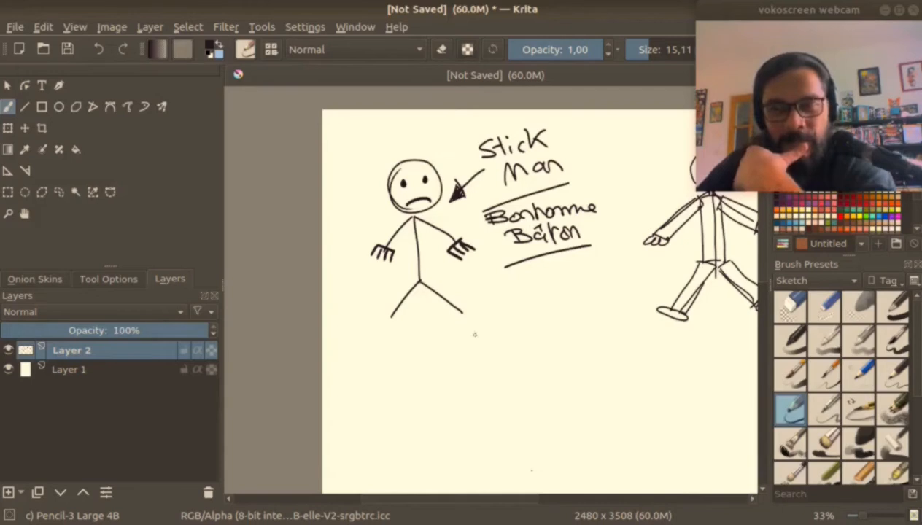
Draw a horizontal ground line beneath the second figure's feet.
scroll(587, 253, down, 1)
drag(492, 291, 455, 316)
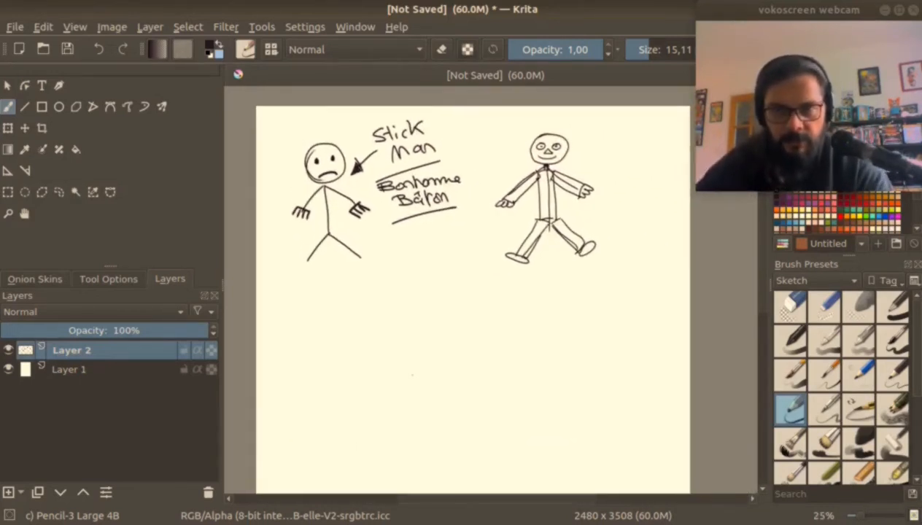
scroll(445, 332, up, 1)
drag(530, 184, 498, 240)
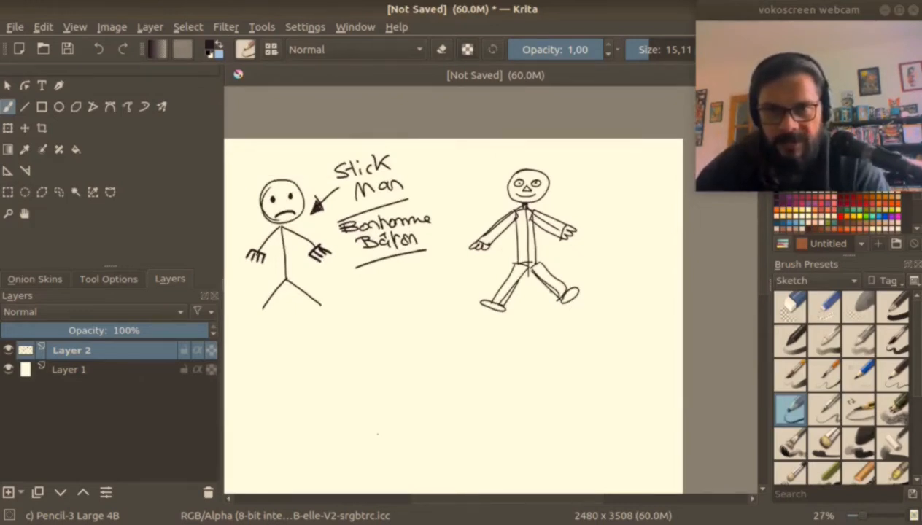
drag(471, 315, 576, 311)
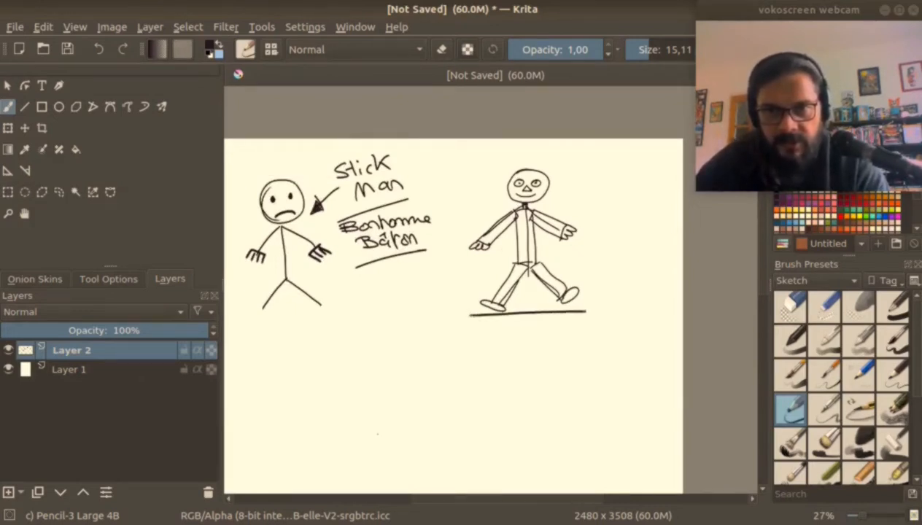
Reduce the brush size to 12.36 and draw a large rounded head in the empty area below the first figure.
click(505, 350)
scroll(505, 349, up, 1)
drag(505, 350, 632, 146)
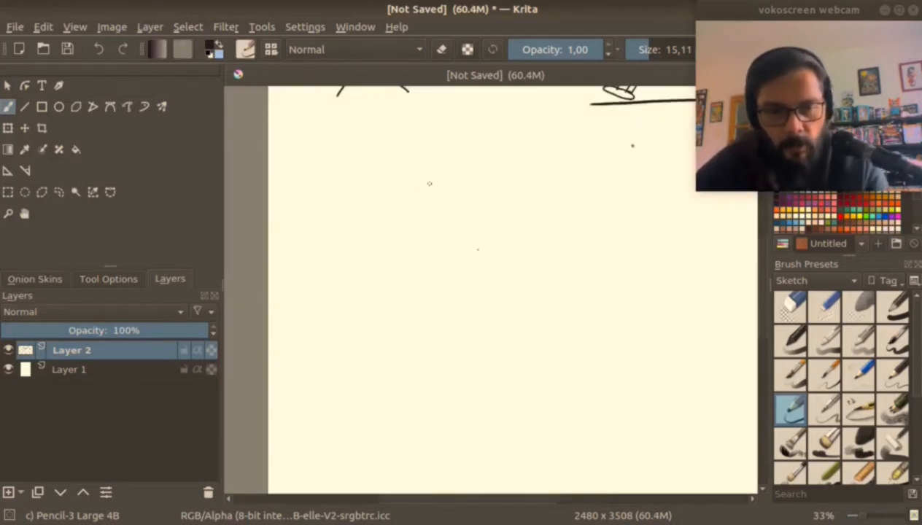
key(bracketleft)
mouse_move(446, 144)
mouse_down()
mouse_move(381, 201)
mouse_move(392, 223)
mouse_up()
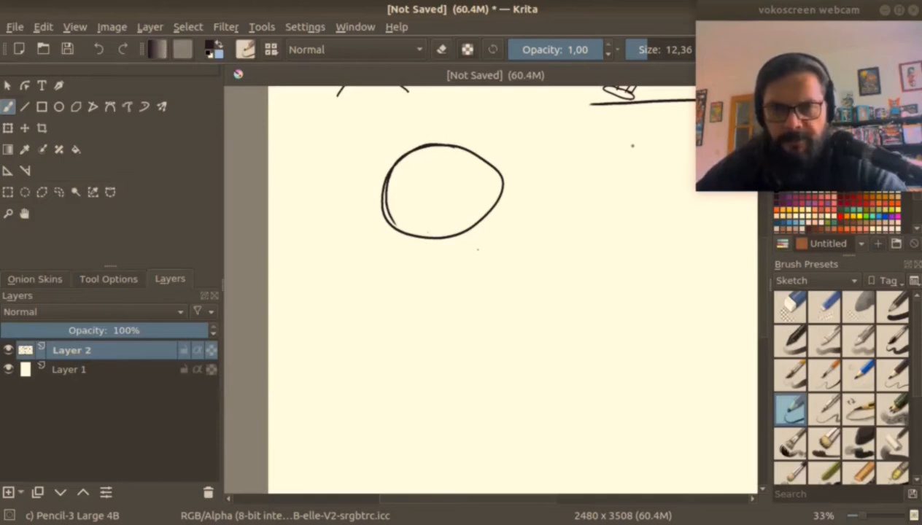
Try a straight line torso with simple arms and legs under the new head, and undo those strokes.
mouse_move(434, 251)
mouse_down()
mouse_move(438, 365)
mouse_move(360, 298)
mouse_move(499, 278)
mouse_up()
drag(431, 360, 374, 399)
drag(450, 358, 503, 376)
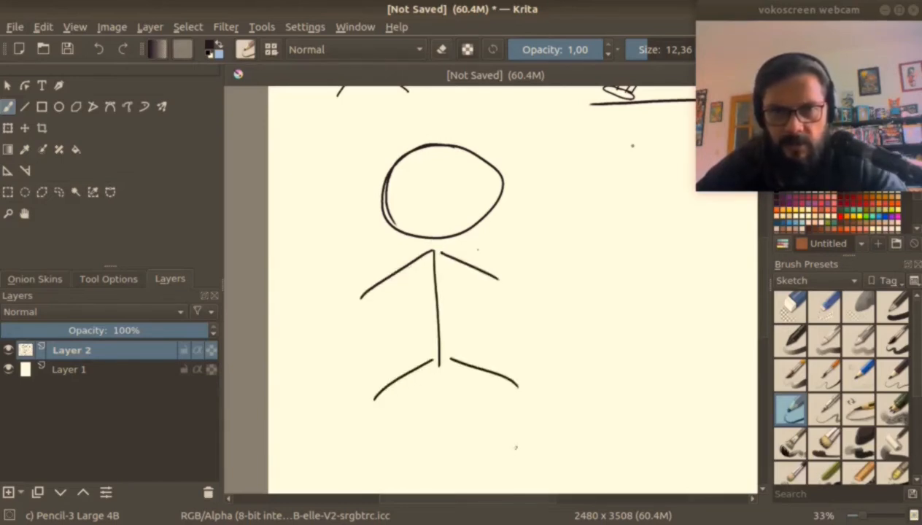
key(ctrl)
key(ctrl+z)
key(ctrl+z)
key(ctrl+z)
key(ctrl+z)
key(ctrl+z)
Draw an S-curved torso with flowing curved arms and legs under the new head, and add two oval eyes.
mouse_move(438, 239)
mouse_down()
mouse_move(411, 265)
mouse_move(471, 361)
mouse_move(434, 422)
mouse_up()
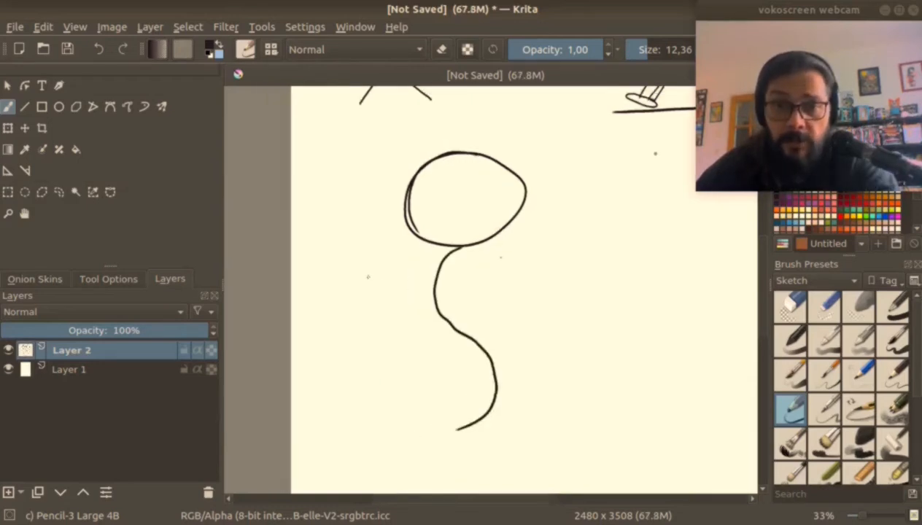
mouse_move(363, 268)
mouse_down()
mouse_move(407, 244)
mouse_move(456, 248)
mouse_move(494, 278)
mouse_move(558, 252)
mouse_up()
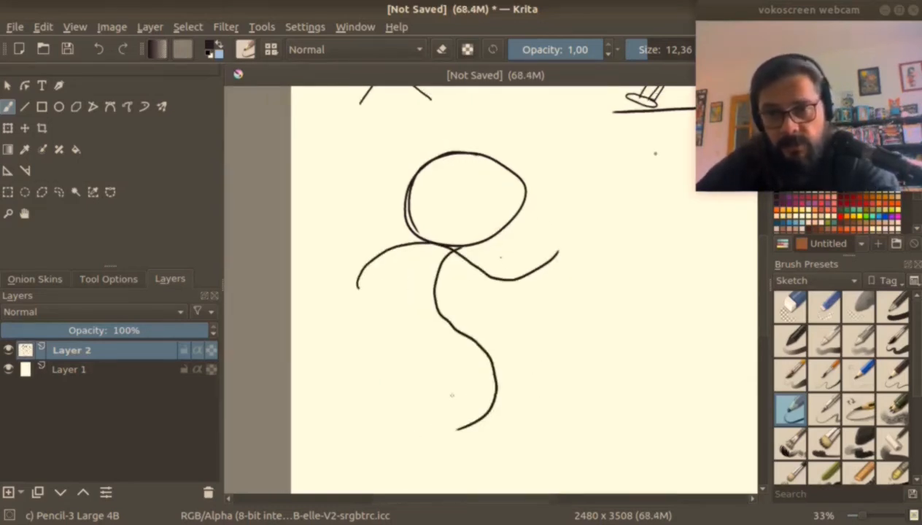
drag(461, 430, 417, 430)
mouse_move(481, 352)
mouse_down()
mouse_move(556, 313)
mouse_move(596, 356)
mouse_up()
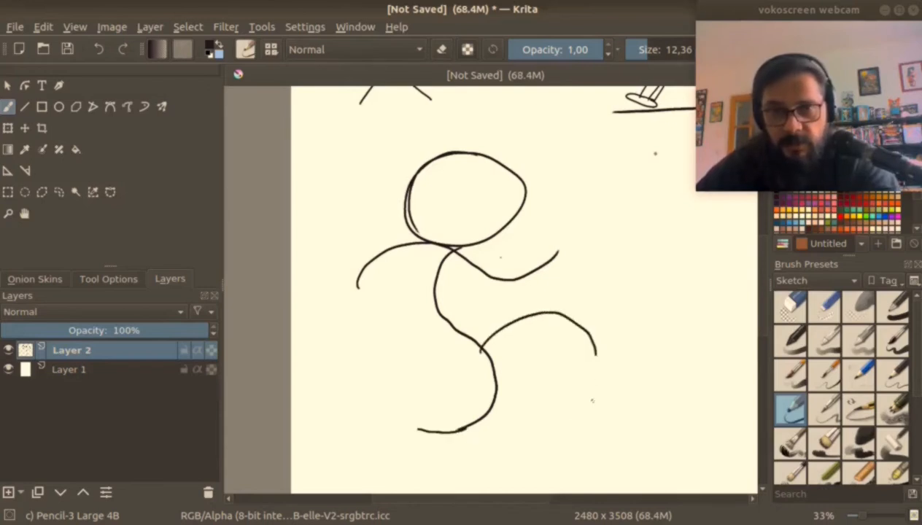
drag(447, 187, 495, 179)
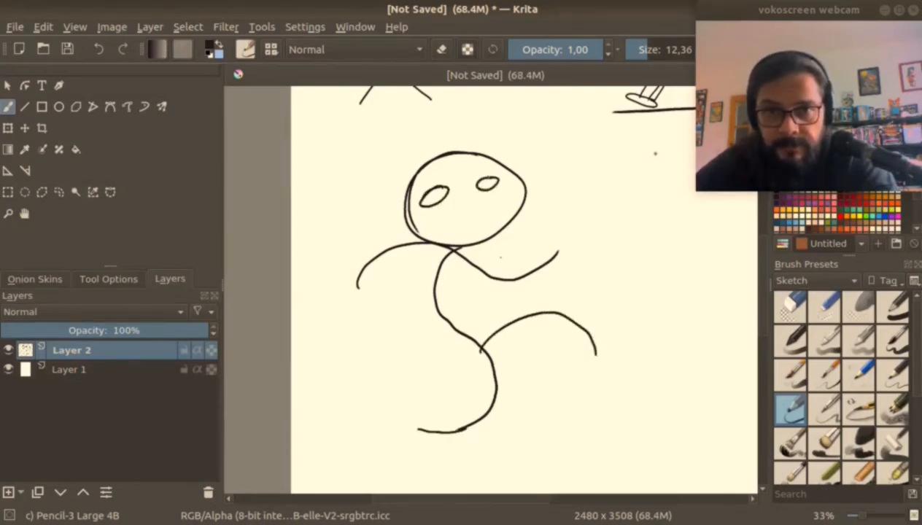
Draw a wide open smile on the face and outline a fuller curved torso around the spine line.
mouse_move(423, 213)
mouse_down()
mouse_move(501, 192)
mouse_move(504, 212)
mouse_up()
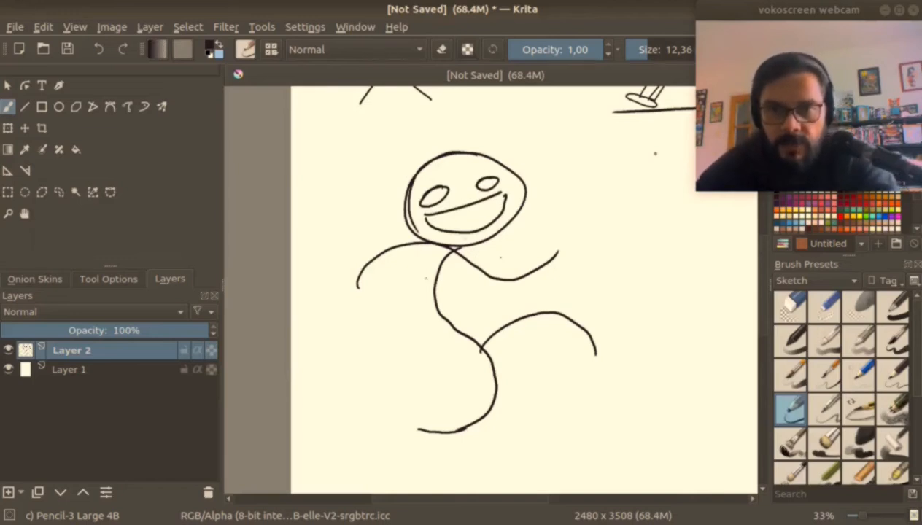
mouse_move(445, 248)
mouse_down()
mouse_move(429, 256)
mouse_move(423, 314)
mouse_move(475, 346)
mouse_up()
drag(458, 248, 462, 297)
drag(460, 255, 486, 337)
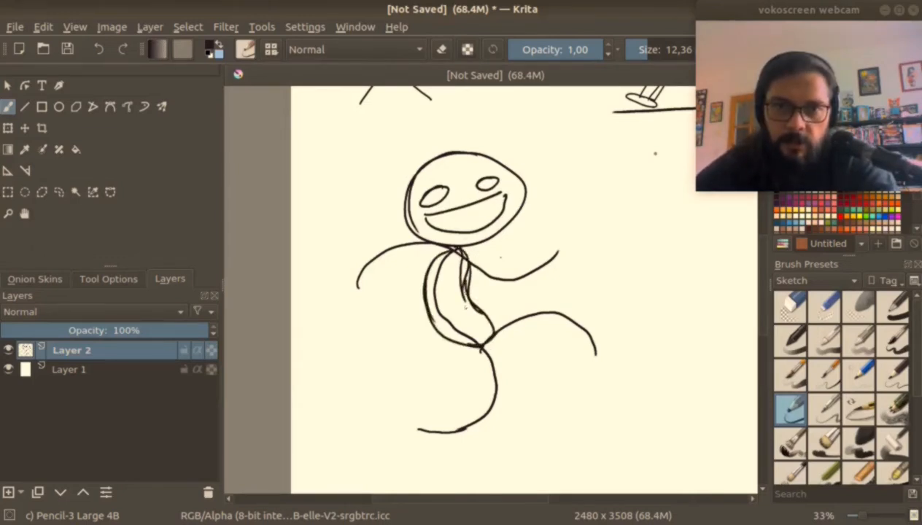
Give the curved arms and legs thickness with parallel outlines, and add oval hands and feet.
drag(426, 255, 356, 290)
mouse_move(460, 251)
mouse_down()
mouse_move(500, 266)
mouse_move(544, 247)
mouse_move(509, 275)
mouse_up()
drag(482, 349, 424, 413)
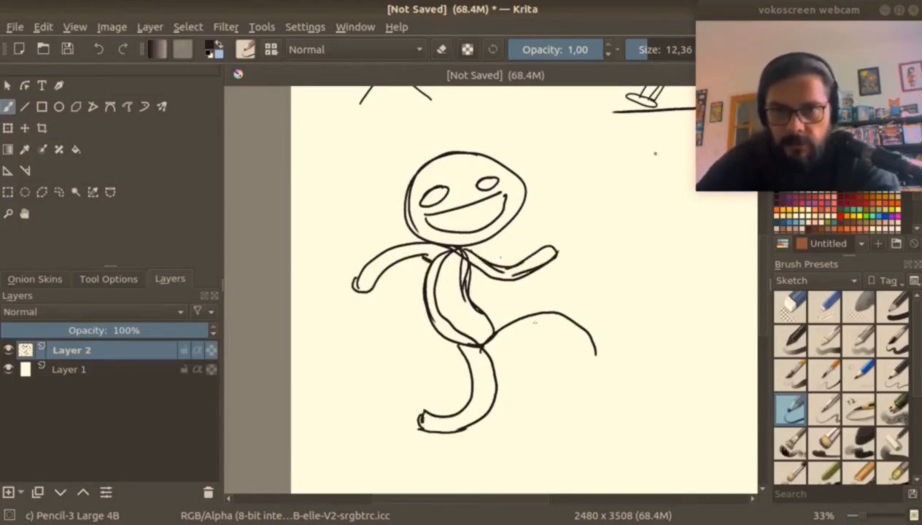
mouse_move(487, 321)
mouse_down()
mouse_move(577, 295)
mouse_move(598, 354)
mouse_up()
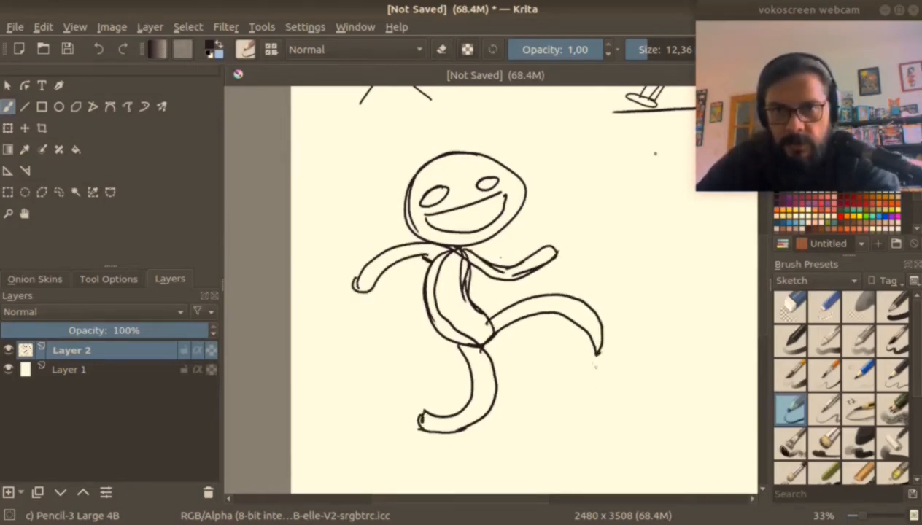
drag(319, 299, 368, 293)
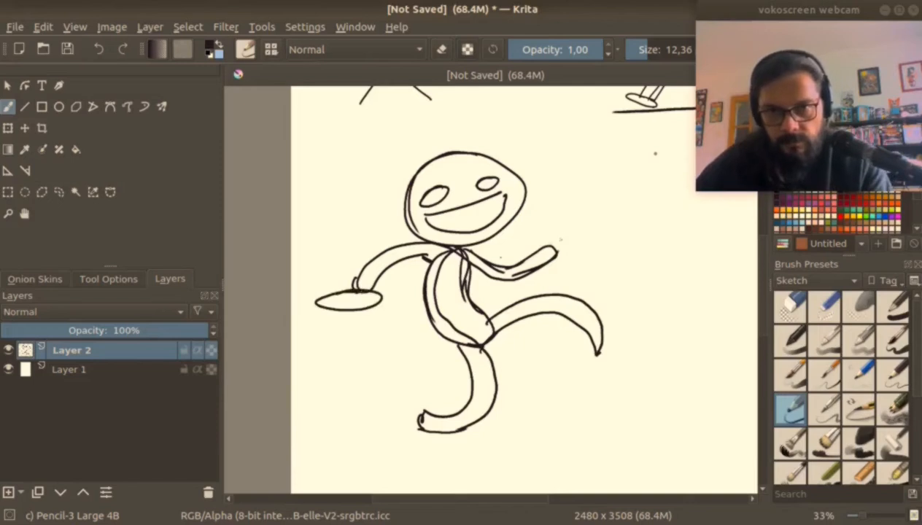
drag(550, 225, 569, 251)
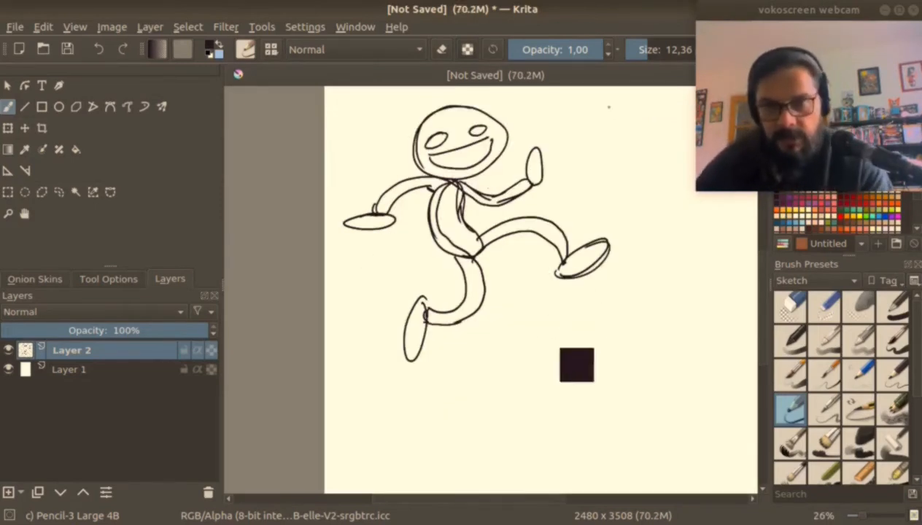
Scribble a wide horizontal ground shadow beneath the running figure.
key(minus)
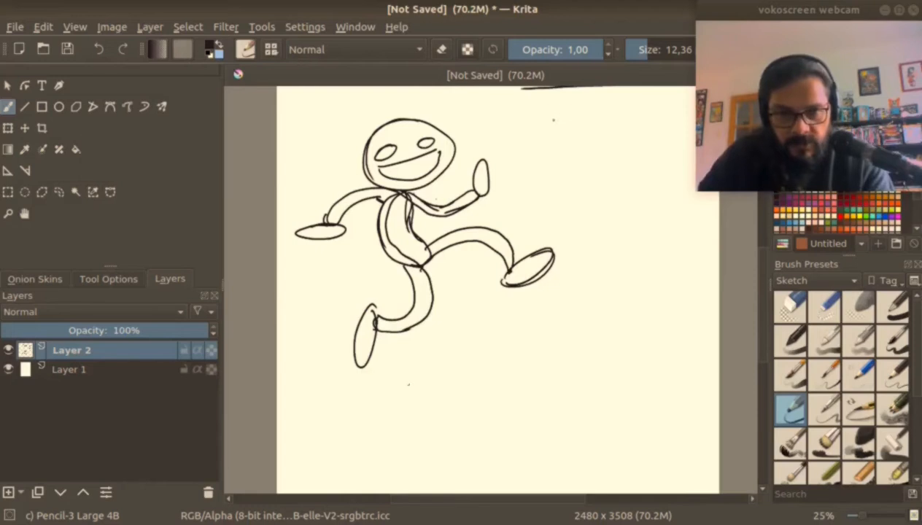
mouse_move(325, 386)
mouse_down()
mouse_move(431, 373)
mouse_move(390, 388)
mouse_move(491, 387)
mouse_move(557, 376)
mouse_up()
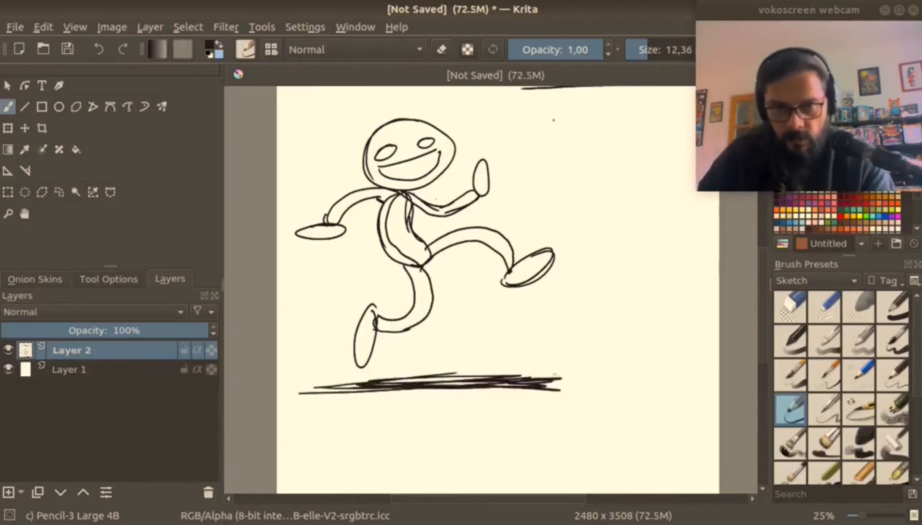
drag(304, 386, 398, 386)
Add pupils to the eyes, and a lip line, small teeth marks and dark corners to the running figure's mouth.
click(395, 287)
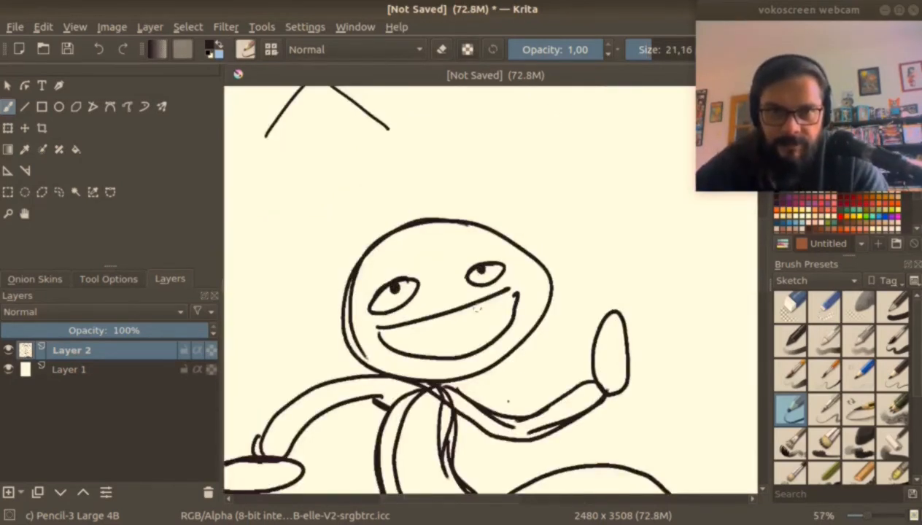
mouse_move(404, 326)
mouse_down()
mouse_move(483, 321)
mouse_move(499, 295)
mouse_up()
shift+drag(467, 321, 460, 321)
drag(440, 318, 446, 327)
drag(457, 312, 463, 324)
drag(475, 314, 471, 323)
drag(405, 328, 385, 338)
drag(493, 310, 504, 305)
Draw fingers and thumbs on the running figure's oval hands.
scroll(503, 305, down, 1)
drag(318, 283, 280, 296)
mouse_move(279, 300)
mouse_down()
mouse_move(310, 295)
mouse_move(316, 305)
mouse_up()
drag(315, 307, 331, 307)
drag(334, 306, 370, 297)
drag(738, 102, 636, 105)
mouse_move(502, 218)
mouse_down()
mouse_move(471, 210)
mouse_move(524, 176)
mouse_move(565, 180)
mouse_move(557, 215)
mouse_up()
scroll(624, 137, down, 3)
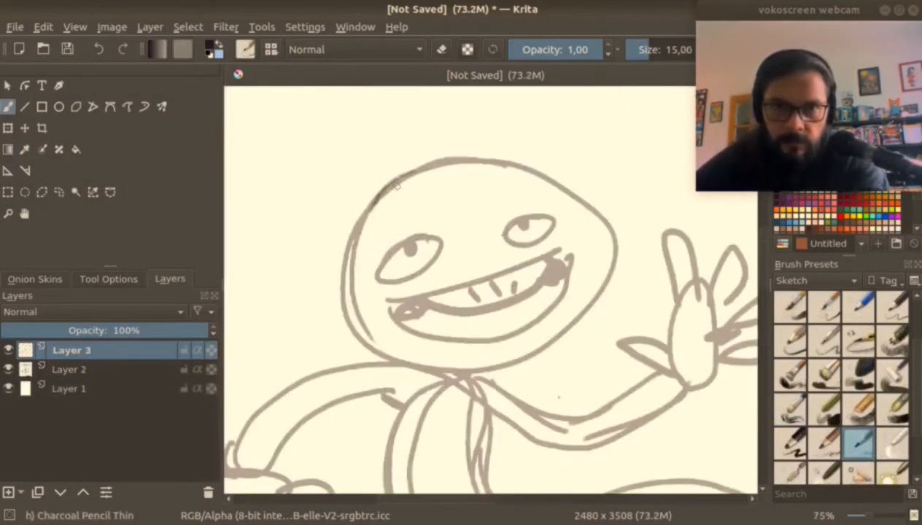
Fade Layer 2 to 39% opacity and trace the head's outline and left ear on Layer 3 with Charcoal Pencil Thin at size 15.
drag(388, 178, 343, 256)
drag(371, 196, 340, 295)
drag(355, 217, 343, 281)
click(71, 370)
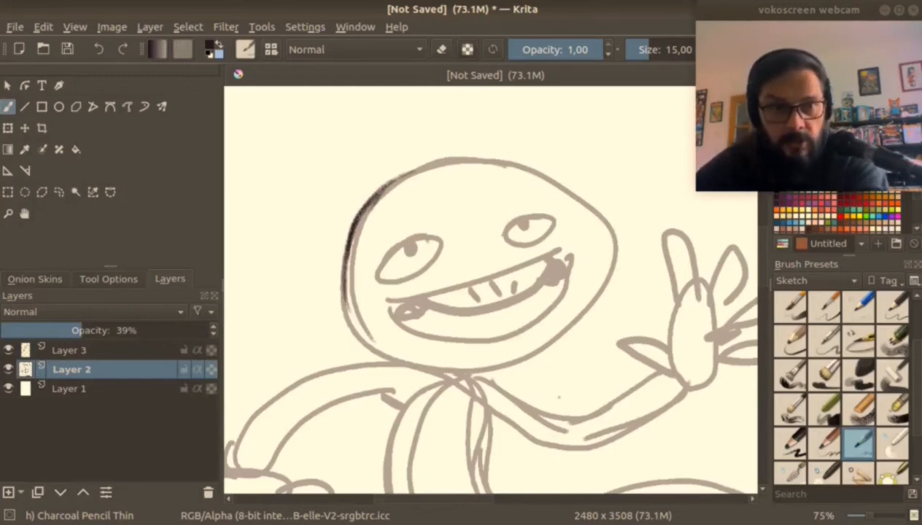
click(72, 351)
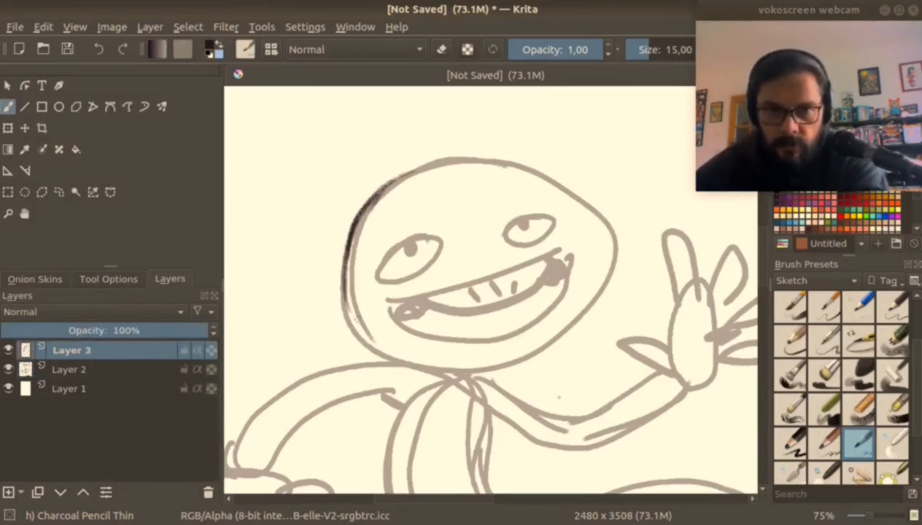
mouse_move(376, 186)
mouse_down()
mouse_move(448, 156)
mouse_move(503, 160)
mouse_move(563, 197)
mouse_up()
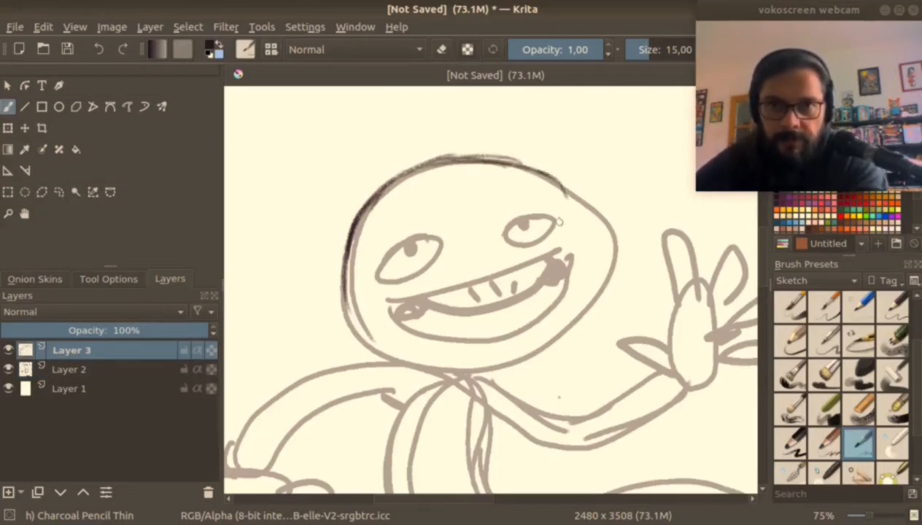
mouse_move(341, 295)
mouse_down()
mouse_move(354, 315)
mouse_move(312, 307)
mouse_move(349, 332)
mouse_up()
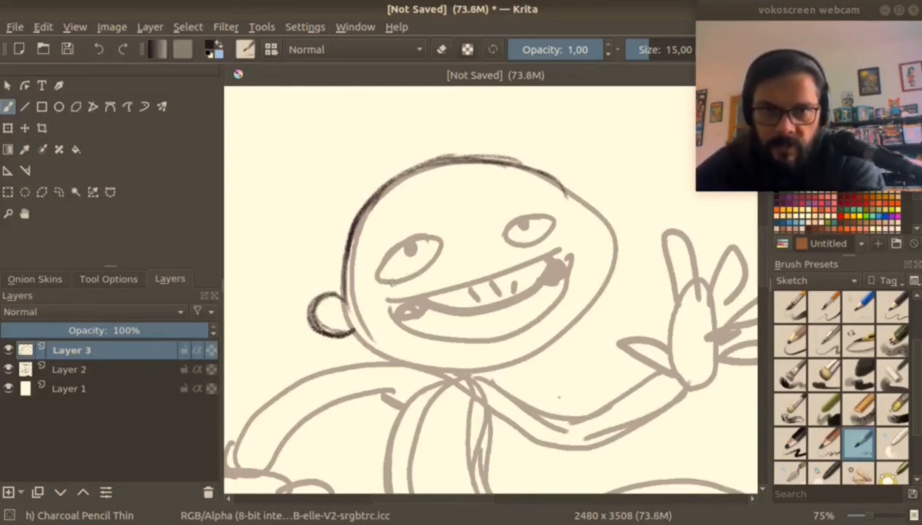
Ink both eyes with lower lids and ringed pupils, and add cheek lines beneath them.
drag(373, 286, 441, 262)
mouse_move(375, 281)
mouse_down()
mouse_move(397, 232)
mouse_move(445, 256)
mouse_move(403, 226)
mouse_move(430, 224)
mouse_move(448, 262)
mouse_up()
drag(522, 246, 579, 222)
mouse_move(394, 235)
mouse_down()
mouse_move(390, 245)
mouse_move(413, 235)
mouse_up()
drag(536, 203, 549, 206)
drag(380, 301, 426, 287)
drag(543, 247, 584, 239)
Ink the wide grinning mouth with its upper teeth band, lower lip and filled dark corners.
mouse_move(407, 293)
mouse_down()
mouse_move(546, 262)
mouse_move(481, 317)
mouse_move(537, 250)
mouse_up()
drag(527, 294, 543, 249)
mouse_move(388, 299)
mouse_down()
mouse_move(434, 348)
mouse_move(510, 353)
mouse_move(519, 340)
mouse_up()
mouse_move(570, 248)
mouse_down()
mouse_move(527, 343)
mouse_move(534, 334)
mouse_up()
drag(562, 312, 497, 346)
drag(429, 305, 407, 331)
mouse_move(426, 292)
mouse_down()
mouse_move(399, 324)
mouse_move(402, 312)
mouse_up()
Draw the T-shirt's shoulders, rounded collar and two short sleeves over the torso sketch.
mouse_move(435, 233)
mouse_down()
mouse_move(417, 278)
mouse_move(426, 283)
mouse_up()
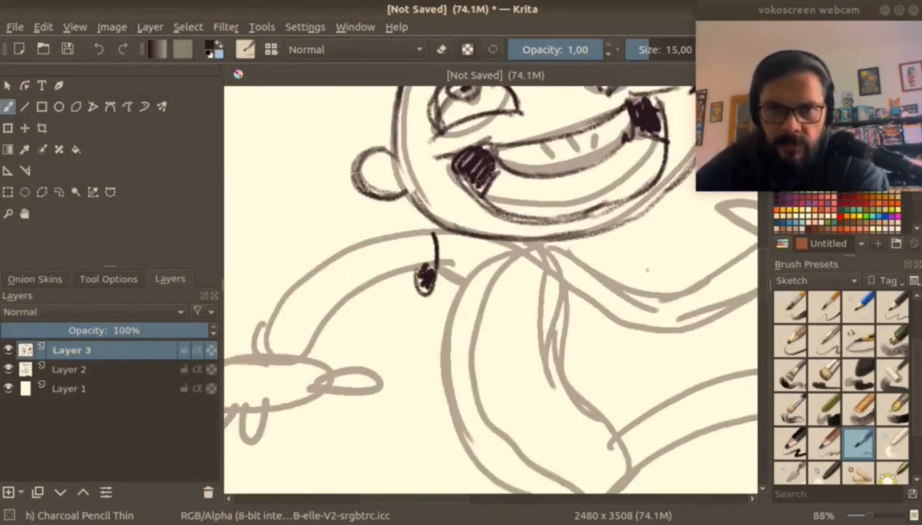
drag(416, 223, 494, 245)
drag(416, 296, 474, 289)
mouse_move(510, 244)
mouse_down()
mouse_move(519, 264)
mouse_move(561, 244)
mouse_up()
drag(569, 249, 635, 255)
drag(562, 295, 604, 319)
drag(630, 258, 611, 316)
Draw the T-shirt's sides, waist folds and slanted hem, and start the waistband of the shorts.
drag(485, 361, 547, 355)
drag(492, 392, 565, 370)
drag(528, 418, 571, 383)
mouse_move(447, 316)
mouse_down()
mouse_move(342, 181)
mouse_move(337, 252)
mouse_move(350, 308)
mouse_up()
mouse_move(465, 168)
mouse_down()
mouse_move(482, 256)
mouse_move(517, 256)
mouse_up()
mouse_move(352, 305)
mouse_down()
mouse_move(368, 353)
mouse_move(381, 353)
mouse_move(490, 258)
mouse_up()
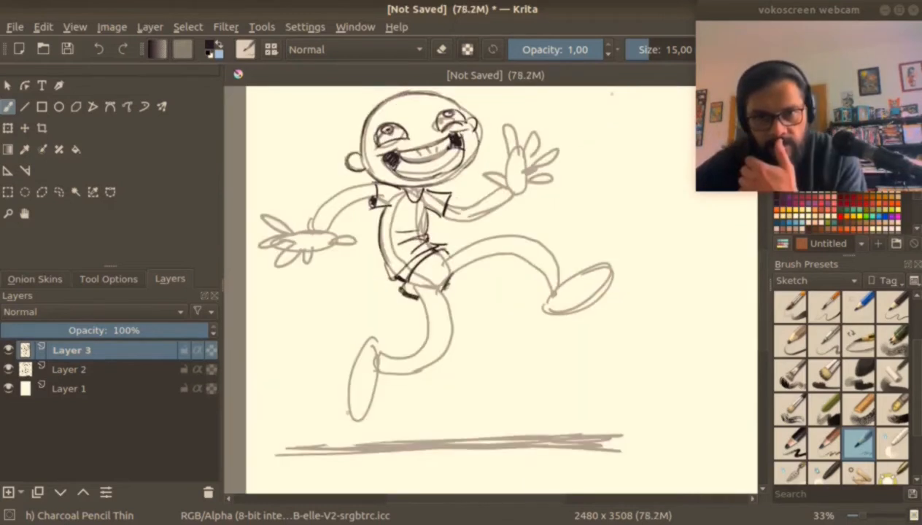
mouse_move(406, 269)
mouse_down()
mouse_move(401, 290)
mouse_move(419, 231)
mouse_move(518, 182)
mouse_up()
Ink the left arm from the sleeve to the wrist, and its open hand with curved fingers and thumb.
scroll(437, 270, up, 3)
mouse_move(425, 221)
mouse_down()
mouse_move(526, 182)
mouse_move(413, 271)
mouse_move(487, 219)
mouse_up()
drag(451, 245, 520, 212)
drag(439, 278, 464, 232)
mouse_move(413, 272)
mouse_down()
mouse_move(324, 251)
mouse_move(318, 311)
mouse_up()
drag(369, 280, 319, 302)
mouse_move(389, 294)
mouse_down()
mouse_move(394, 312)
mouse_move(347, 332)
mouse_up()
mouse_move(397, 309)
mouse_down()
mouse_move(420, 314)
mouse_move(447, 302)
mouse_up()
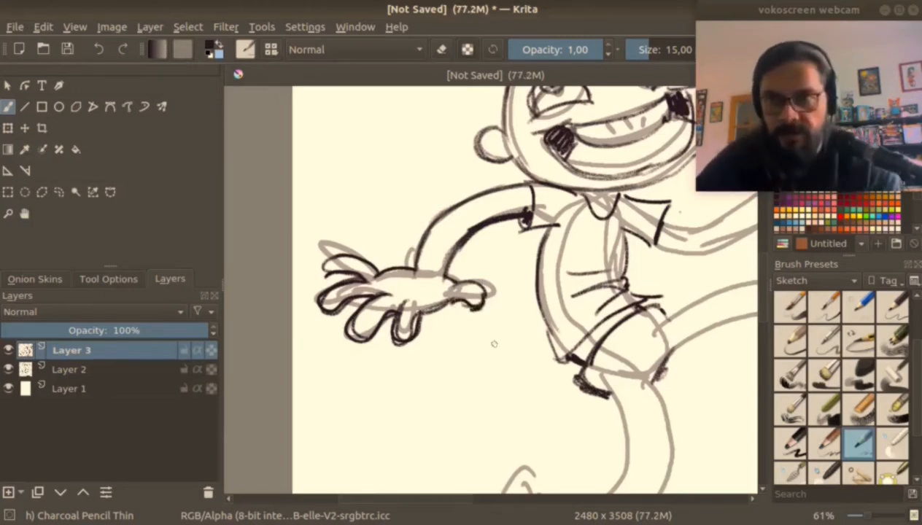
Ink the raised right arm with a shaded sleeve opening, and its hand's thumb and first finger.
mouse_move(521, 294)
mouse_down()
mouse_move(350, 327)
mouse_move(302, 365)
mouse_up()
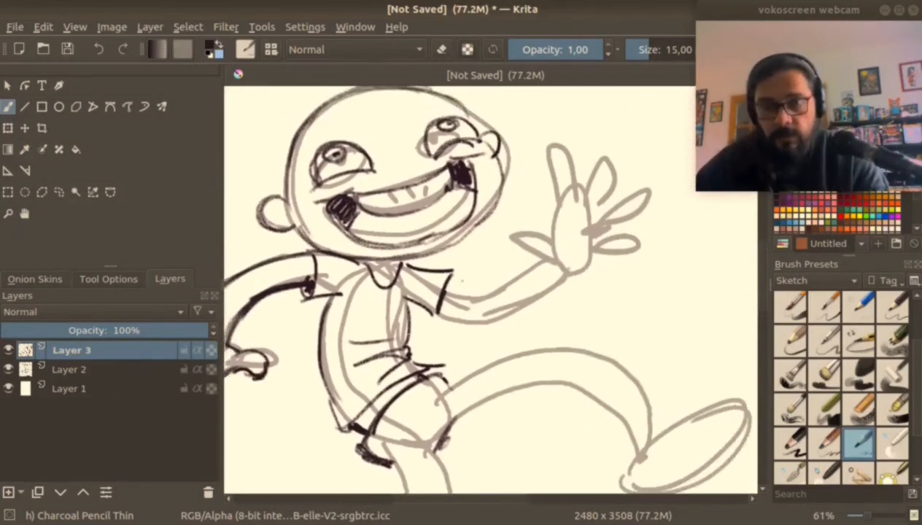
drag(445, 292, 490, 319)
scroll(491, 290, up, 2)
drag(661, 328, 433, 281)
mouse_move(438, 279)
mouse_down()
mouse_move(530, 279)
mouse_move(564, 246)
mouse_up()
drag(483, 284, 582, 234)
drag(448, 259, 425, 323)
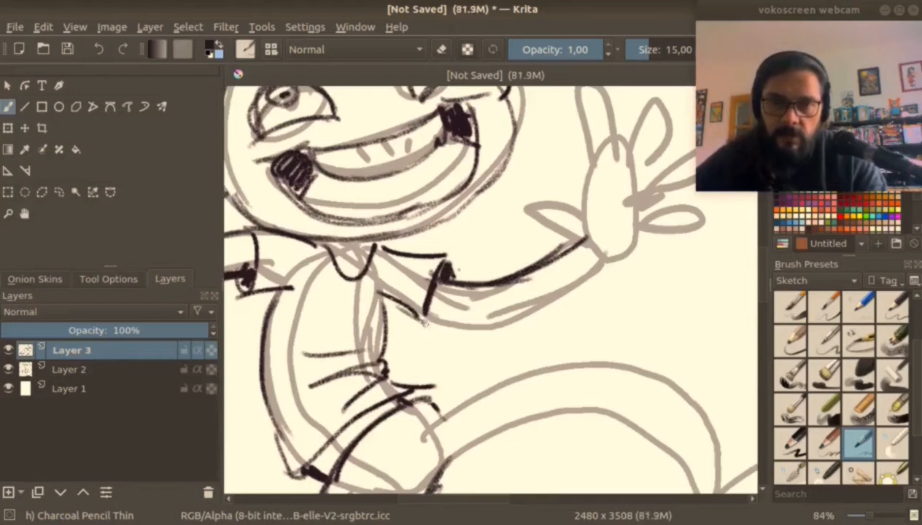
mouse_move(427, 259)
mouse_down()
mouse_move(417, 305)
mouse_move(551, 302)
mouse_up()
mouse_move(487, 321)
mouse_down()
mouse_move(544, 303)
mouse_move(603, 261)
mouse_move(539, 208)
mouse_move(591, 214)
mouse_up()
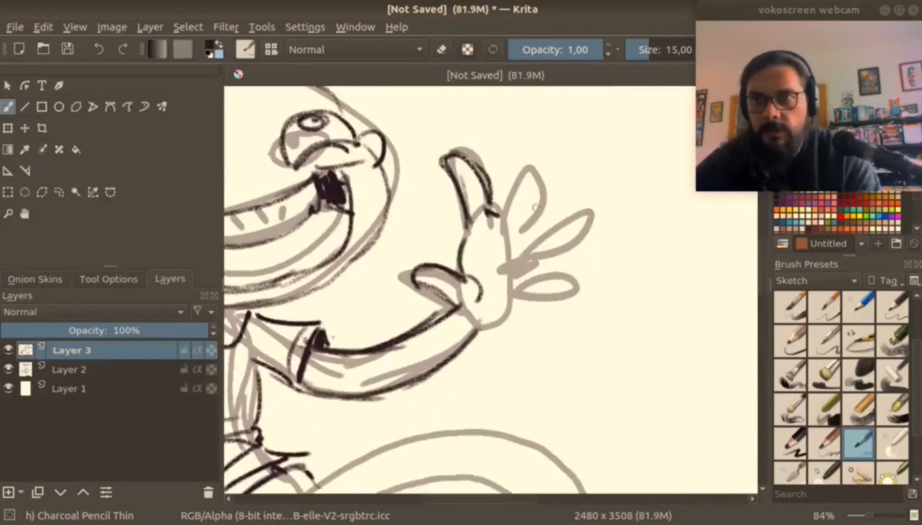
Ink the raised hand's remaining three fingers, the heel of the palm and a small palm crease.
mouse_move(511, 166)
mouse_down()
mouse_move(501, 215)
mouse_move(521, 146)
mouse_move(515, 239)
mouse_move(567, 198)
mouse_move(524, 257)
mouse_up()
drag(478, 325, 517, 305)
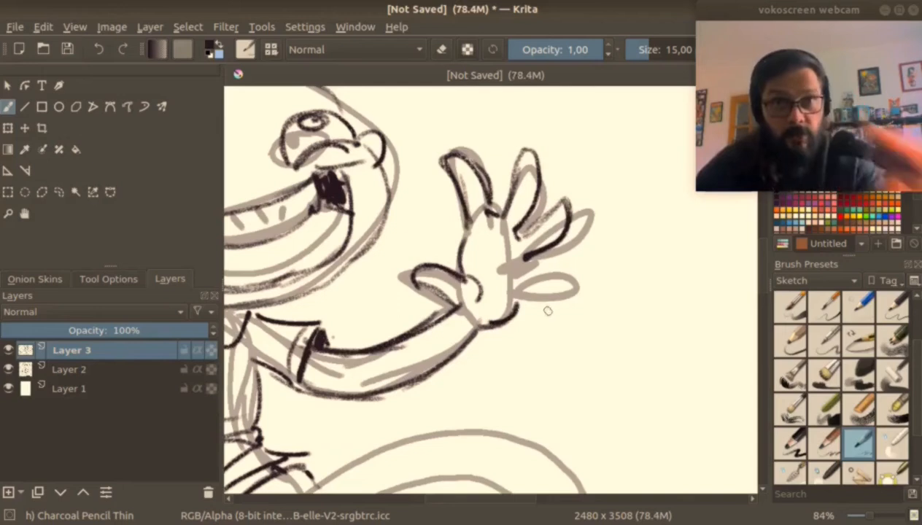
mouse_move(520, 259)
mouse_down()
mouse_move(581, 261)
mouse_move(529, 287)
mouse_move(574, 267)
mouse_up()
drag(573, 267, 505, 295)
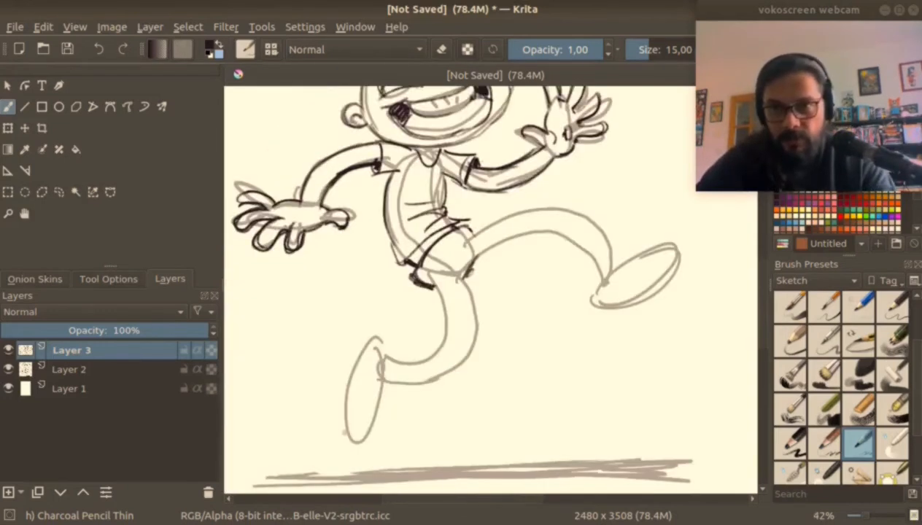
Draw the rear leg of the shorts with flared sides, a curved hem and crotch folds.
drag(491, 350, 476, 305)
key(plus)
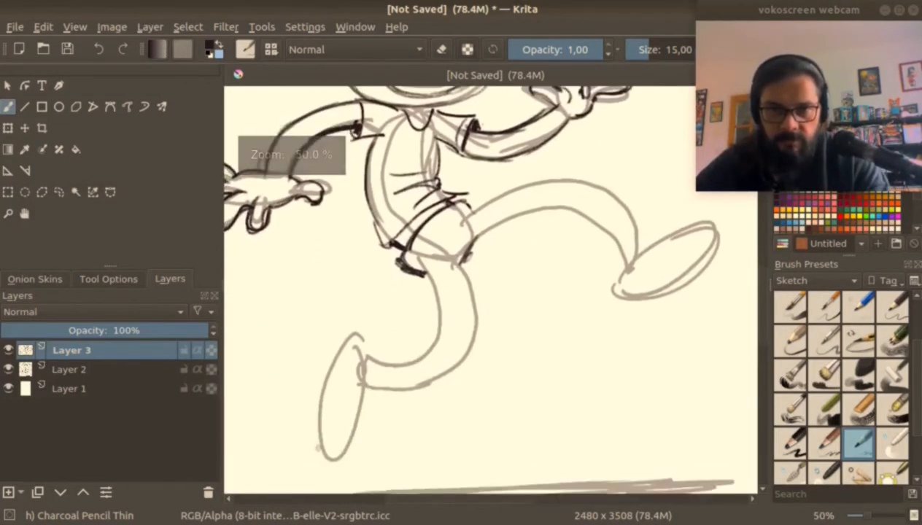
drag(421, 283, 411, 337)
drag(465, 264, 499, 314)
drag(413, 335, 499, 324)
drag(461, 223, 454, 245)
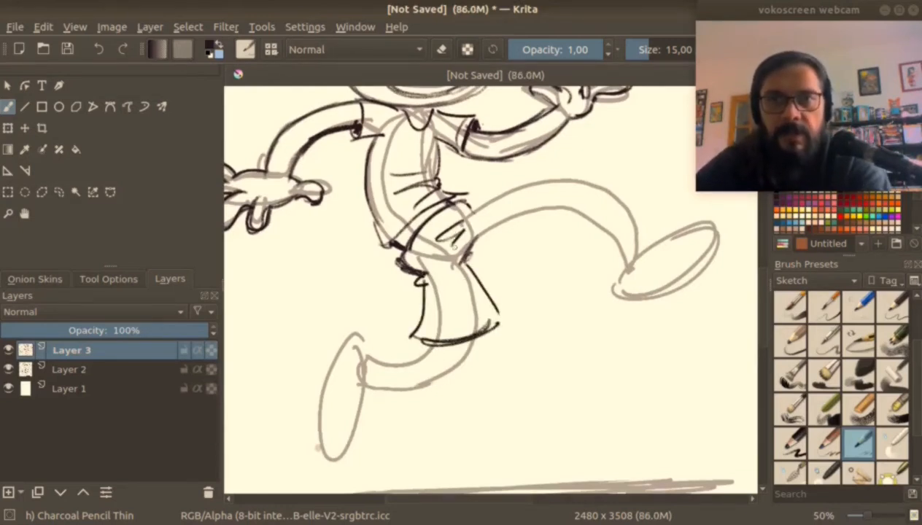
Draw the front leg of the shorts around the raised thigh, with a shaded opening and hem bands on both legs.
drag(471, 213, 530, 176)
drag(469, 251, 534, 236)
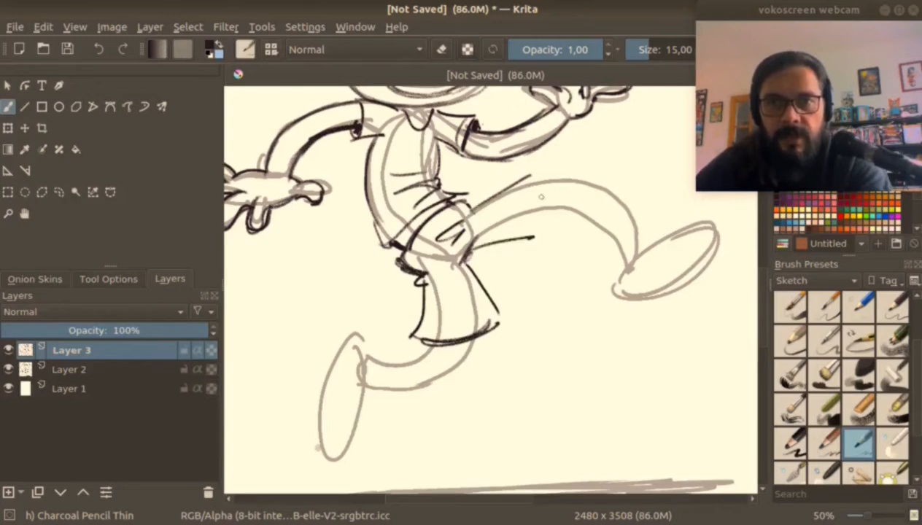
drag(462, 255, 523, 245)
mouse_move(540, 175)
mouse_down()
mouse_move(521, 252)
mouse_move(544, 252)
mouse_up()
mouse_move(512, 222)
mouse_down()
mouse_move(542, 210)
mouse_move(544, 242)
mouse_up()
drag(508, 304, 427, 326)
drag(519, 184, 515, 240)
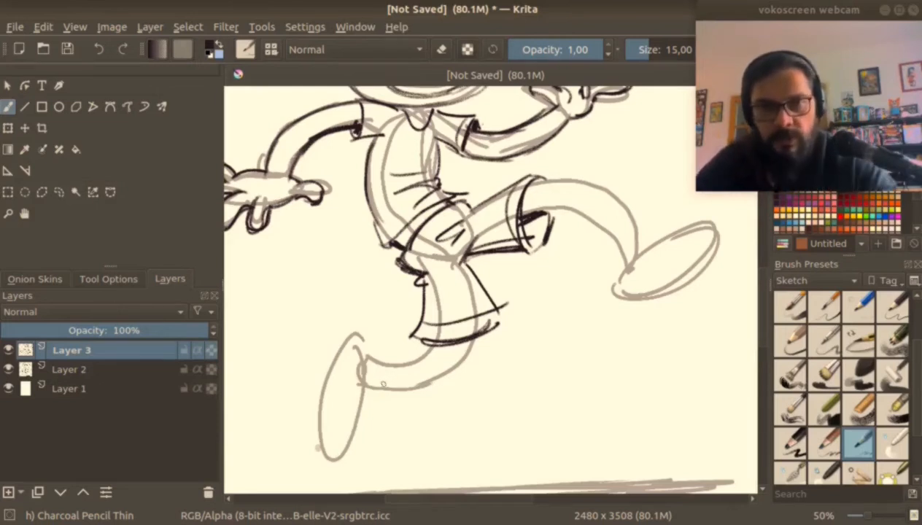
Ink the rear lower leg, its sock, and a sneaker with a banded toe and striped sole.
mouse_move(370, 353)
mouse_down()
mouse_move(333, 358)
mouse_move(316, 411)
mouse_up()
mouse_move(334, 374)
mouse_down()
mouse_move(318, 415)
mouse_move(375, 398)
mouse_move(369, 424)
mouse_up()
mouse_move(363, 423)
mouse_down()
mouse_move(321, 419)
mouse_move(313, 445)
mouse_move(360, 424)
mouse_up()
mouse_move(333, 385)
mouse_down()
mouse_move(302, 348)
mouse_move(339, 381)
mouse_up()
scroll(394, 350, down, 1)
drag(394, 350, 474, 291)
mouse_move(473, 292)
mouse_down()
mouse_move(499, 294)
mouse_move(508, 315)
mouse_move(484, 318)
mouse_up()
drag(405, 292, 440, 260)
drag(413, 295, 403, 369)
drag(411, 337, 426, 369)
Draw a slouching sock with jagged folds around the raised front ankle.
drag(429, 227, 503, 191)
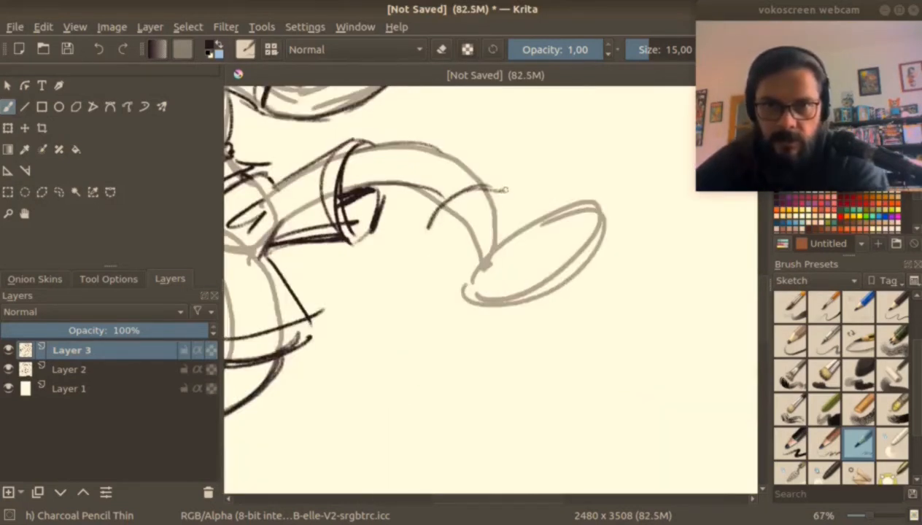
drag(438, 210, 505, 191)
mouse_move(440, 222)
mouse_down()
mouse_move(460, 222)
mouse_move(463, 249)
mouse_up()
mouse_move(505, 190)
mouse_down()
mouse_move(509, 233)
mouse_move(460, 307)
mouse_move(489, 315)
mouse_up()
Try a side-view sneaker with a rounded toe cap and flat sole on the raised front foot.
mouse_move(522, 215)
mouse_down()
mouse_move(507, 263)
mouse_move(544, 210)
mouse_move(564, 203)
mouse_move(557, 232)
mouse_move(594, 187)
mouse_move(645, 246)
mouse_move(664, 235)
mouse_up()
drag(664, 235, 536, 281)
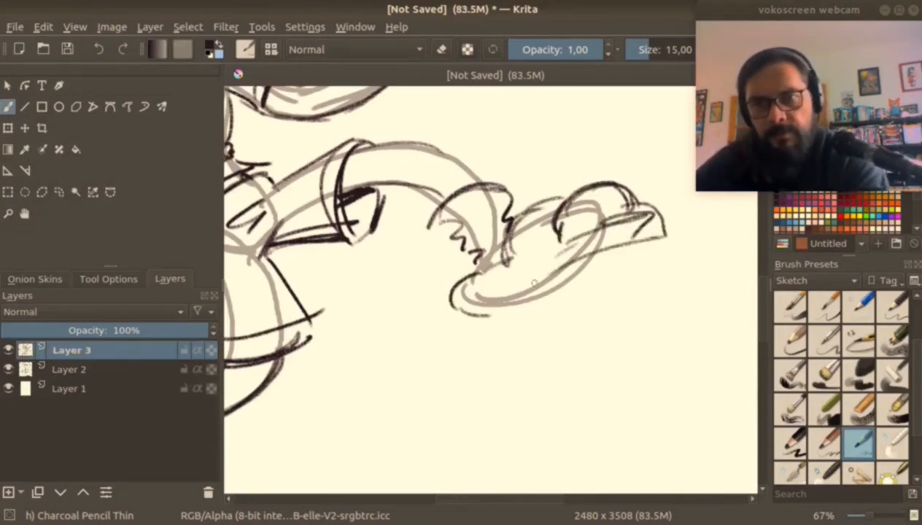
drag(635, 213, 547, 280)
drag(559, 248, 522, 262)
drag(506, 261, 524, 282)
mouse_move(557, 249)
mouse_down()
mouse_move(475, 316)
mouse_move(502, 337)
mouse_up()
scroll(471, 335, down, 2)
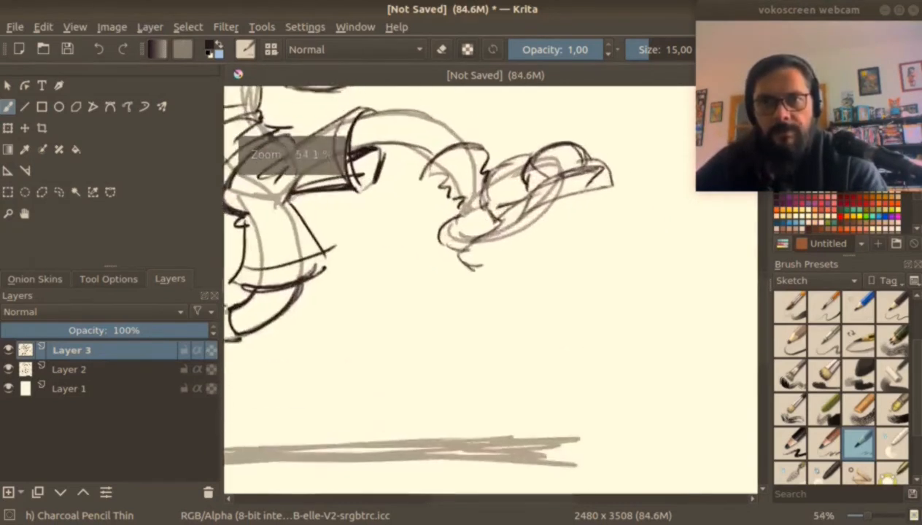
drag(490, 273, 455, 302)
mouse_move(463, 309)
mouse_down()
mouse_move(502, 295)
mouse_move(527, 231)
mouse_move(585, 225)
mouse_up()
Erase the sneaker lines on the raised front foot and hide Layer 2.
key(e)
mouse_move(525, 241)
mouse_down()
mouse_move(587, 260)
mouse_move(474, 306)
mouse_move(595, 244)
mouse_up()
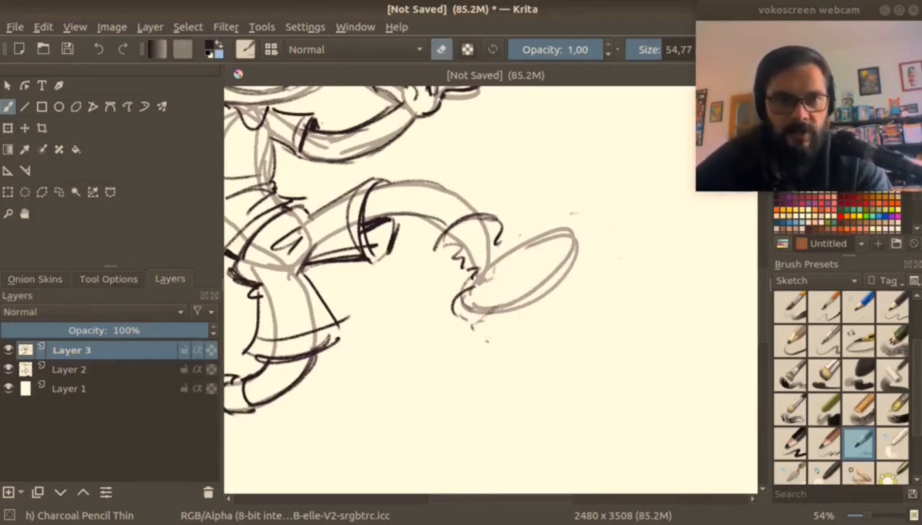
click(8, 369)
key(bracketleft)
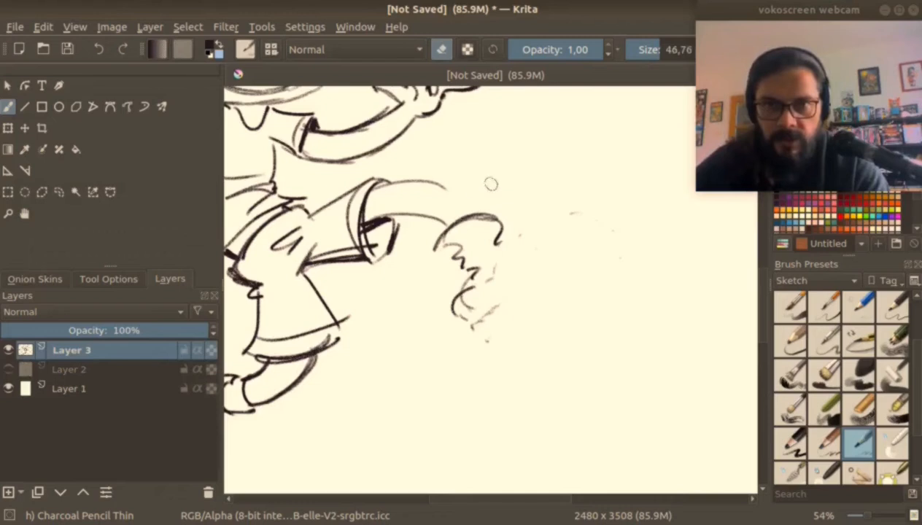
Redraw the raised front sneaker with a large rounded toe and a sole tilted toward the viewer.
key(e)
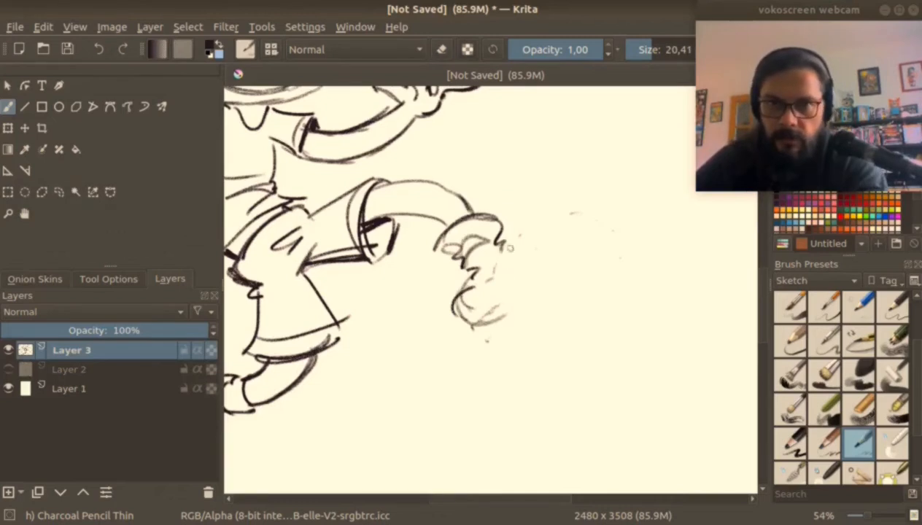
drag(508, 257, 572, 214)
drag(514, 241, 520, 297)
drag(590, 207, 533, 296)
drag(509, 262, 595, 247)
mouse_move(563, 219)
mouse_down()
mouse_move(610, 232)
mouse_move(552, 312)
mouse_move(535, 248)
mouse_move(560, 291)
mouse_move(536, 331)
mouse_up()
mouse_move(587, 213)
mouse_down()
mouse_move(603, 283)
mouse_move(602, 333)
mouse_up()
Finish the raised sneaker's sole with tread stripes, and add short curved motion lines beside it.
mouse_move(541, 330)
mouse_down()
mouse_move(542, 354)
mouse_move(591, 346)
mouse_up()
mouse_move(588, 213)
mouse_down()
mouse_move(582, 328)
mouse_move(537, 358)
mouse_up()
mouse_move(602, 239)
mouse_down()
mouse_move(554, 343)
mouse_move(564, 325)
mouse_up()
drag(547, 325, 576, 365)
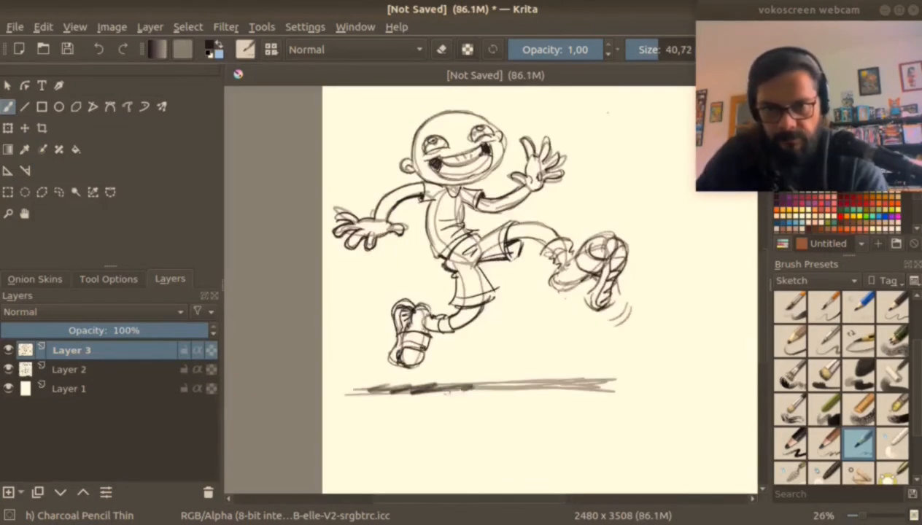
drag(435, 391, 533, 380)
drag(514, 391, 602, 381)
drag(360, 392, 424, 375)
Complete the raised leg's outline between the shorts and the sock, and view the inked figure without Layer 2.
scroll(561, 241, up, 3)
drag(465, 249, 480, 239)
mouse_move(482, 242)
mouse_down()
mouse_move(470, 266)
mouse_move(537, 200)
mouse_up()
mouse_move(441, 279)
mouse_down()
mouse_move(470, 273)
mouse_move(436, 276)
mouse_up()
scroll(471, 274, down, 3)
mouse_move(474, 219)
mouse_down()
mouse_move(461, 328)
mouse_move(475, 367)
mouse_up()
click(8, 370)
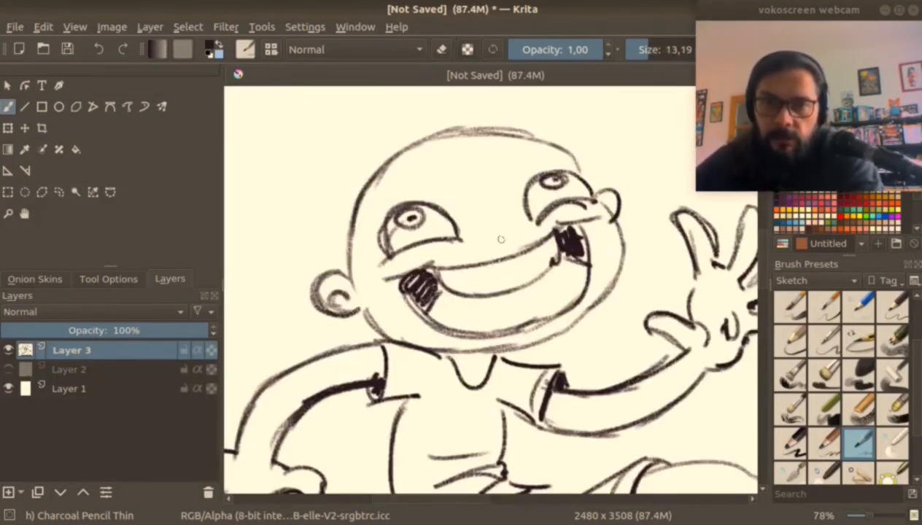
Draw a round nose, inner ear curve and short eyebrows on the face with the brush at size 13.19.
mouse_move(495, 244)
mouse_down()
mouse_move(482, 223)
mouse_move(507, 219)
mouse_move(509, 240)
mouse_move(522, 221)
mouse_move(509, 244)
mouse_up()
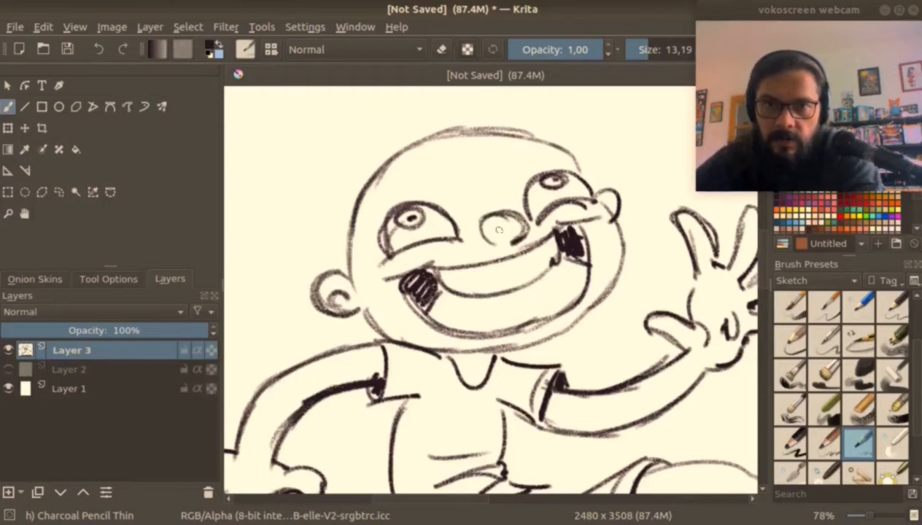
mouse_move(387, 191)
mouse_down()
mouse_move(412, 166)
mouse_move(429, 176)
mouse_up()
drag(522, 162, 556, 147)
drag(523, 159, 556, 148)
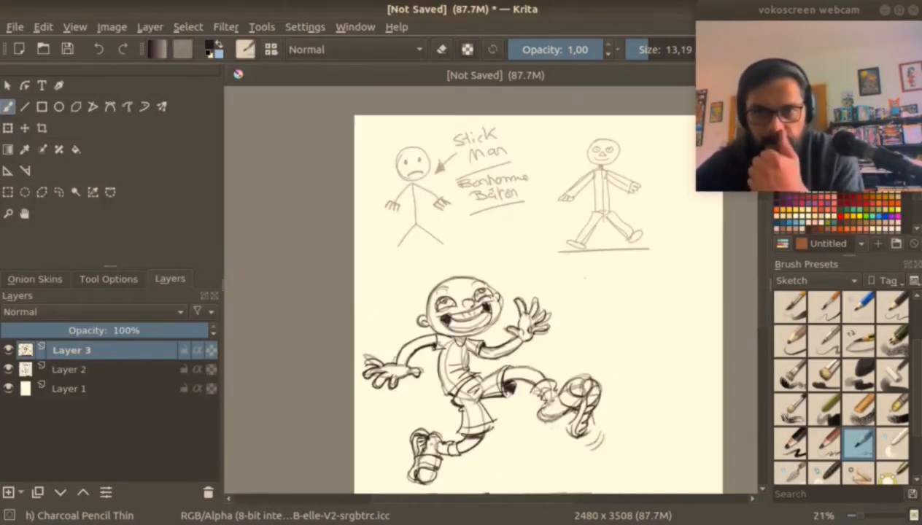
Hide Layers 2 and 3, and sketch an inverted triangular head on a new Layer 4 with the brush at size 15.75.
scroll(621, 364, down, 1)
drag(617, 397, 549, 358)
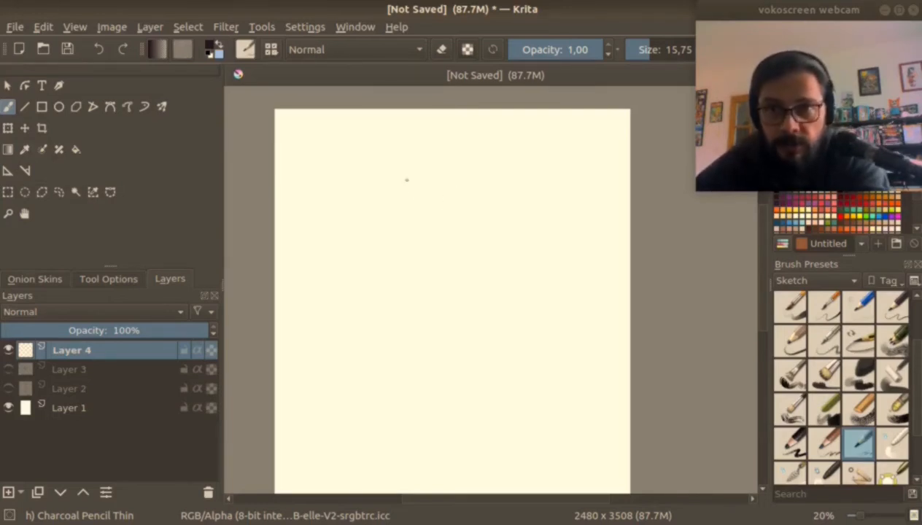
scroll(384, 187, up, 2)
mouse_move(345, 180)
mouse_down()
mouse_move(399, 159)
mouse_move(376, 245)
mouse_up()
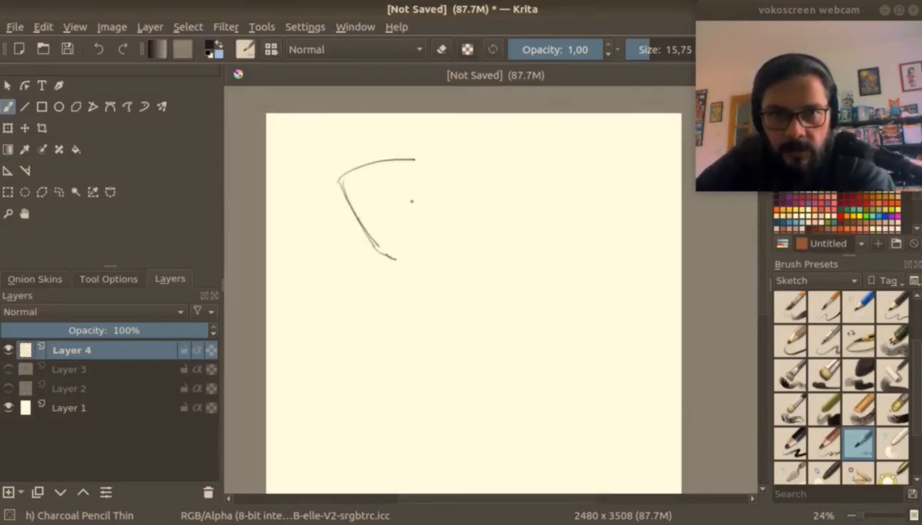
mouse_move(354, 165)
mouse_down()
mouse_move(427, 173)
mouse_move(409, 241)
mouse_up()
drag(410, 208, 396, 259)
drag(422, 168, 398, 260)
drag(342, 189, 394, 258)
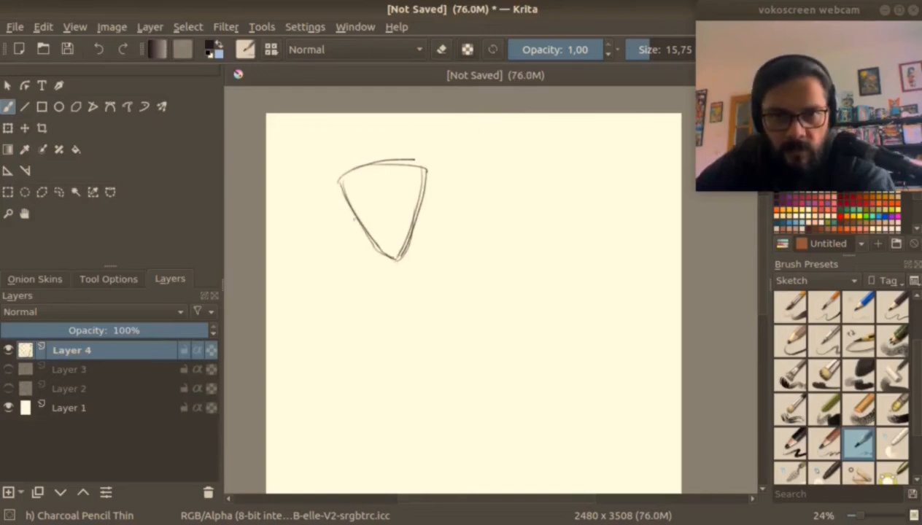
Sketch a large round body around the inverted triangular head with loose overlapping strokes, and reinforce the triangle's two long sides.
drag(349, 174, 310, 232)
drag(348, 210, 307, 317)
drag(324, 185, 296, 280)
drag(387, 162, 310, 310)
drag(427, 160, 460, 219)
drag(337, 315, 418, 312)
drag(384, 160, 462, 274)
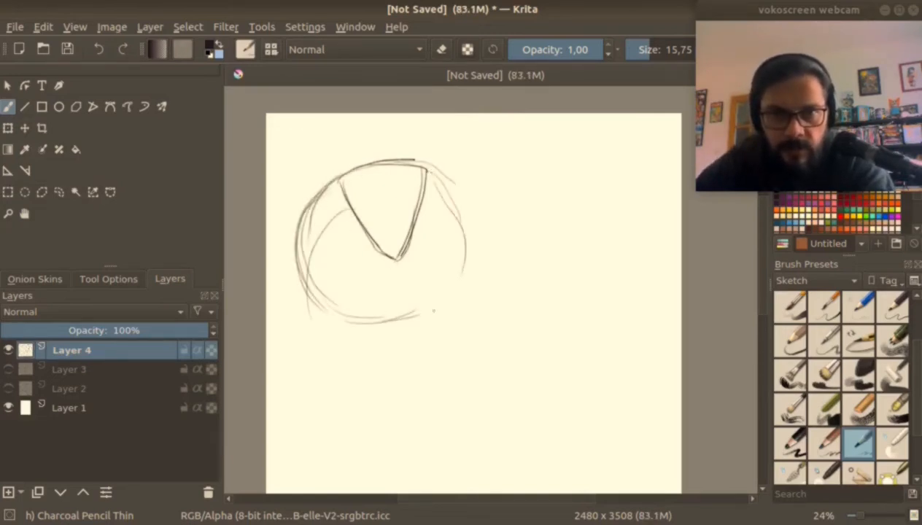
mouse_move(339, 321)
mouse_down()
mouse_move(426, 319)
mouse_move(464, 232)
mouse_up()
drag(422, 326, 465, 208)
drag(417, 177, 451, 252)
drag(341, 179, 382, 269)
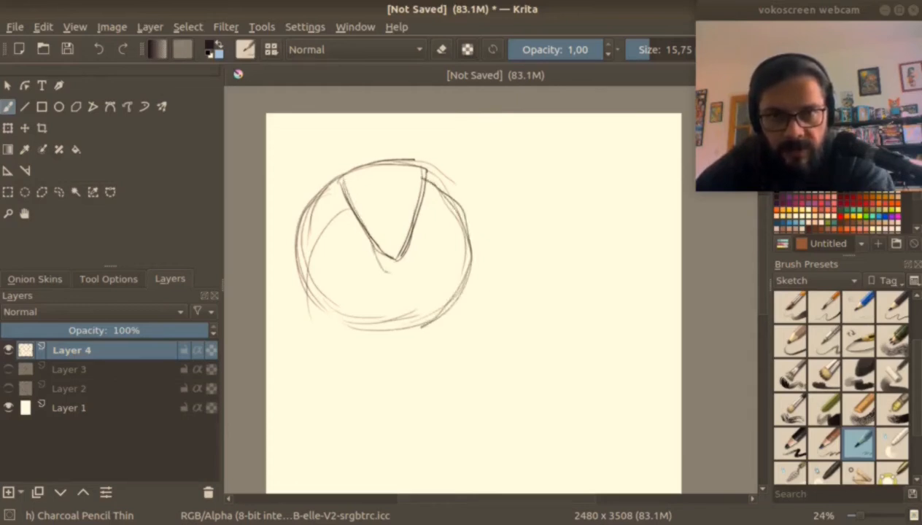
drag(418, 180, 395, 266)
drag(474, 233, 476, 291)
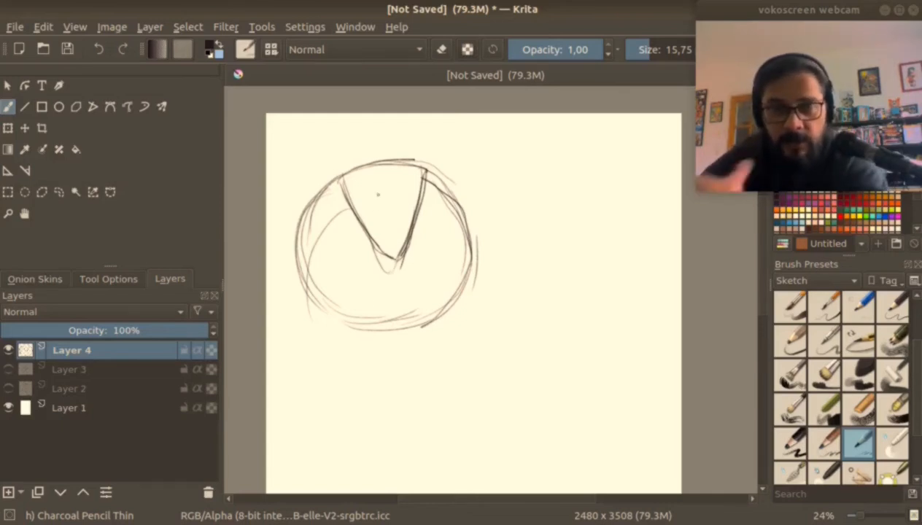
Add two round eyes in the triangle, thin legs with splayed toes, and curved folded arms on the round body.
drag(369, 172, 396, 172)
drag(365, 326, 363, 385)
mouse_move(364, 385)
mouse_down()
mouse_move(347, 399)
mouse_move(378, 400)
mouse_up()
mouse_move(420, 325)
mouse_down()
mouse_move(417, 382)
mouse_move(404, 400)
mouse_up()
drag(419, 380, 442, 399)
drag(334, 240, 364, 254)
drag(436, 234, 456, 290)
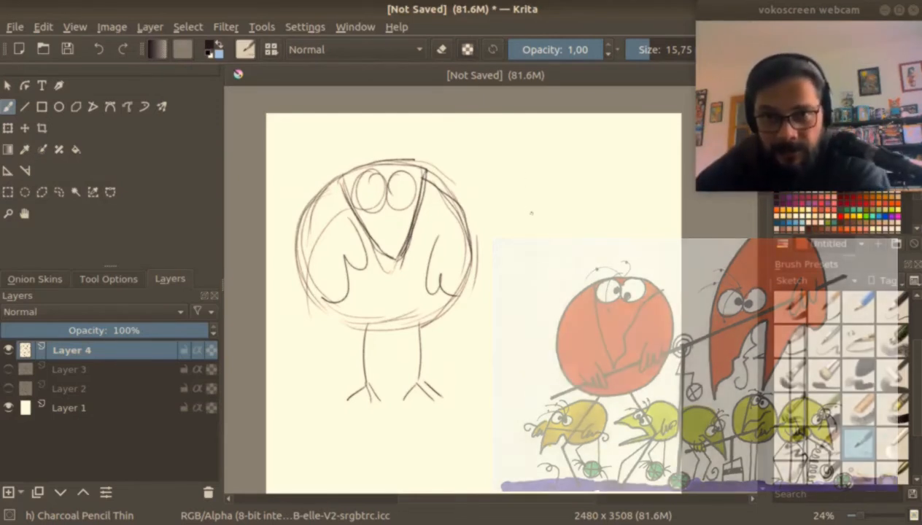
Sketch an inverted trapezoid head with a flat chin for a second character beside the first one.
drag(600, 146, 589, 225)
mouse_move(534, 159)
mouse_down()
mouse_move(551, 222)
mouse_move(588, 150)
mouse_up()
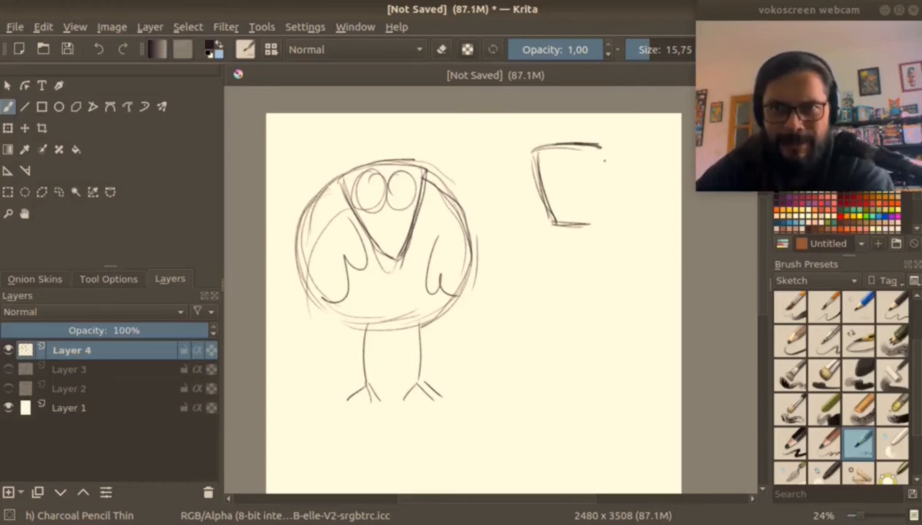
drag(603, 148, 593, 224)
Sketch a wide round body around the trapezoid head, with short straight legs ending in thick, inward-curving crescent feet.
drag(531, 148, 490, 230)
drag(493, 187, 519, 265)
drag(505, 162, 560, 266)
mouse_move(609, 170)
mouse_down()
mouse_move(632, 245)
mouse_move(551, 270)
mouse_up()
mouse_move(584, 153)
mouse_down()
mouse_move(577, 276)
mouse_move(569, 278)
mouse_up()
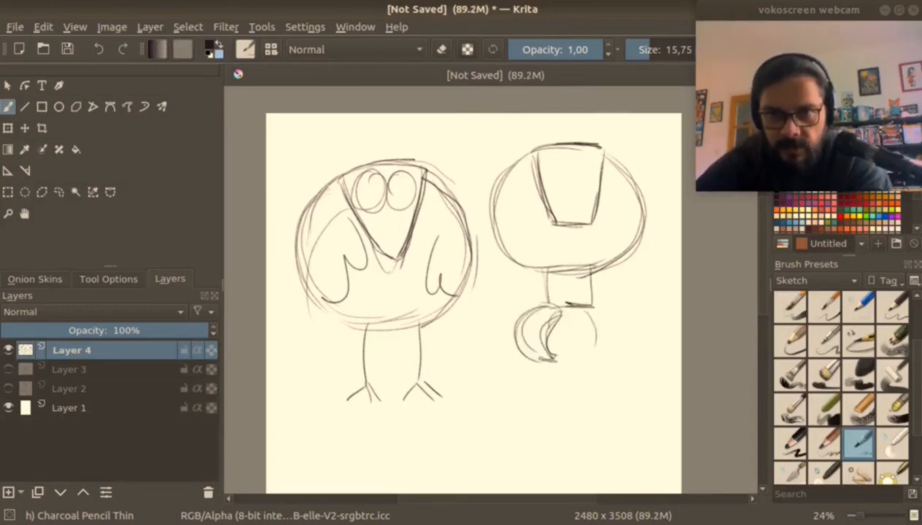
mouse_move(594, 304)
mouse_down()
mouse_move(614, 353)
mouse_move(622, 332)
mouse_move(604, 361)
mouse_up()
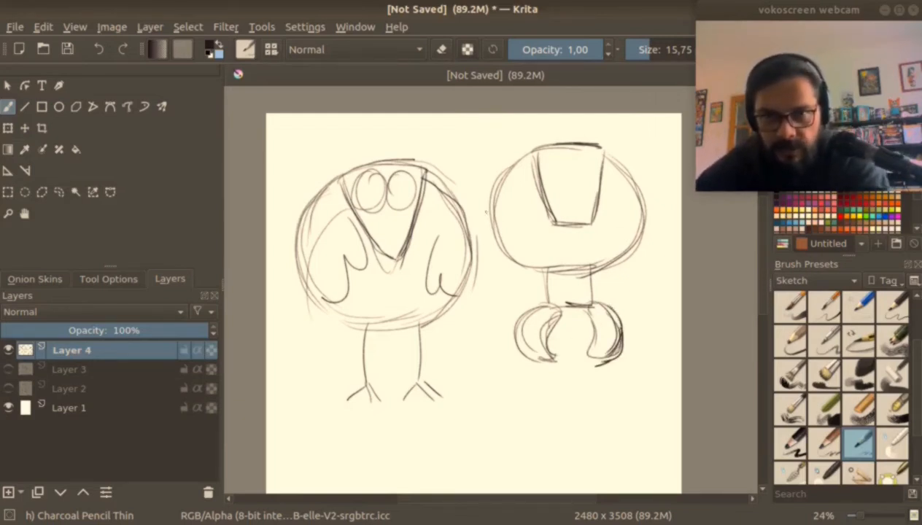
Sketch thick, curved, tapering arms hanging from both sides of the second character's round body.
mouse_move(483, 212)
mouse_down()
mouse_move(458, 248)
mouse_move(499, 300)
mouse_up()
mouse_move(486, 182)
mouse_down()
mouse_move(461, 301)
mouse_move(499, 254)
mouse_move(515, 310)
mouse_up()
drag(629, 185, 628, 284)
mouse_move(626, 184)
mouse_down()
mouse_move(666, 234)
mouse_move(660, 245)
mouse_up()
mouse_move(634, 245)
mouse_down()
mouse_move(619, 303)
mouse_move(629, 306)
mouse_up()
drag(643, 210, 667, 297)
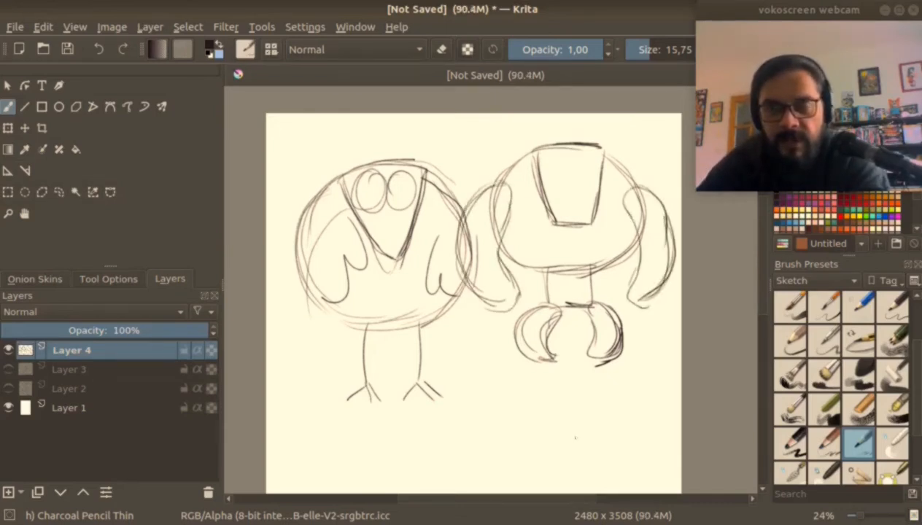
Lower Layer 4's opacity to 37% and add a new layer above it.
scroll(598, 292, up, 3)
mouse_move(511, 292)
mouse_down()
mouse_move(569, 295)
mouse_move(537, 316)
mouse_move(553, 314)
mouse_up()
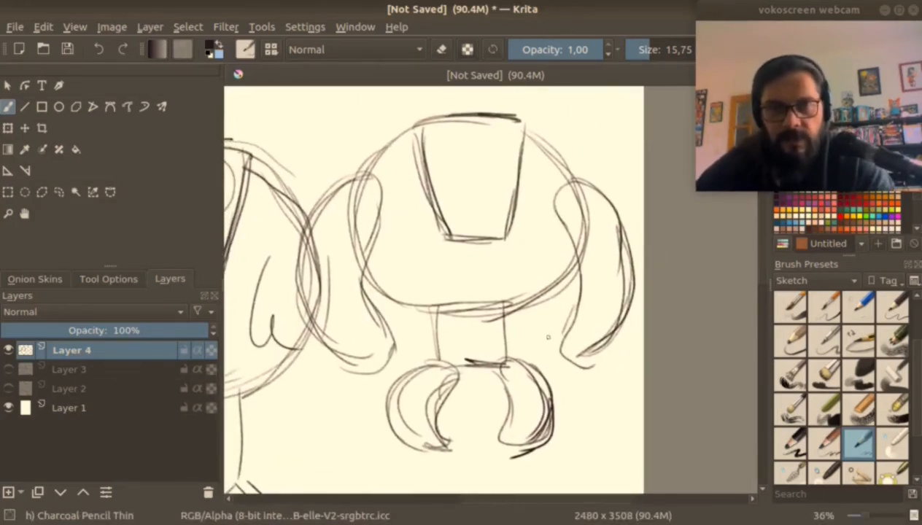
click(77, 330)
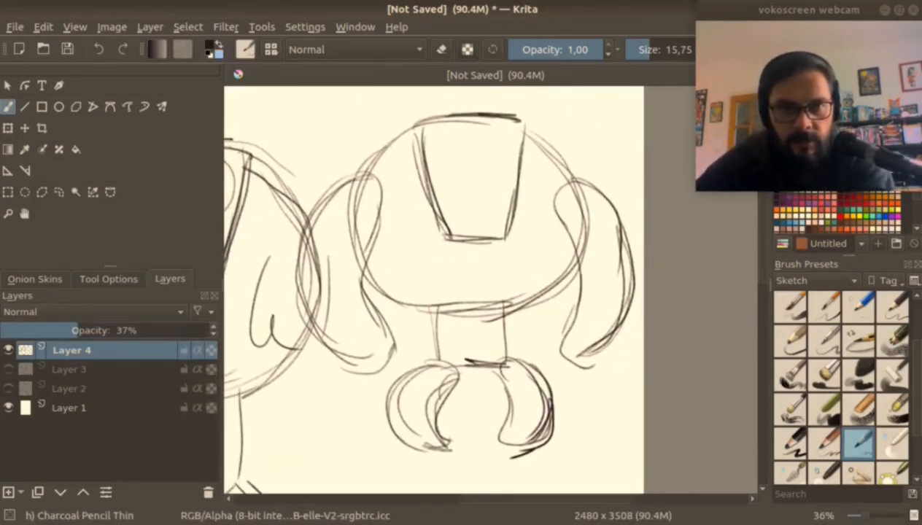
key(Insert)
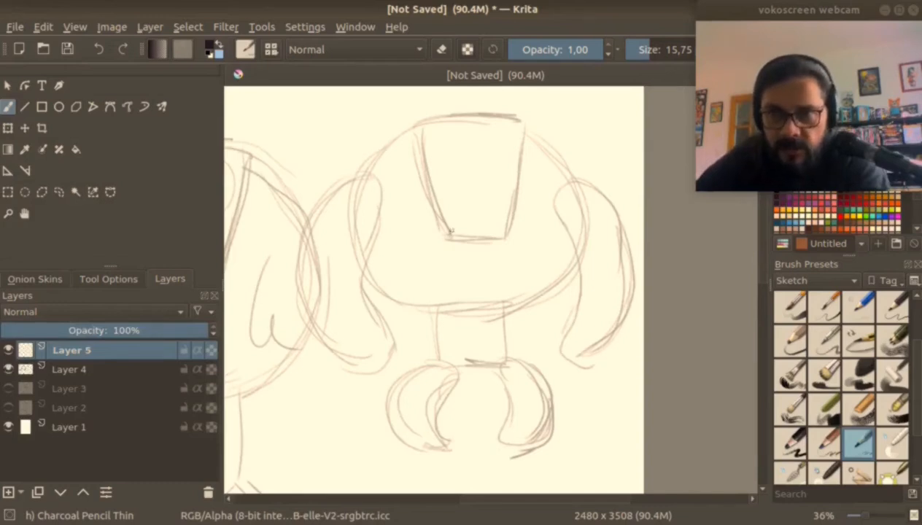
Trace the trapezoid head on Layer 5 with Charcoal Pencil Medium at size 16.91, and draw a vertical centreline through it.
scroll(451, 230, up, 2)
drag(381, 230, 405, 349)
drag(383, 248, 415, 369)
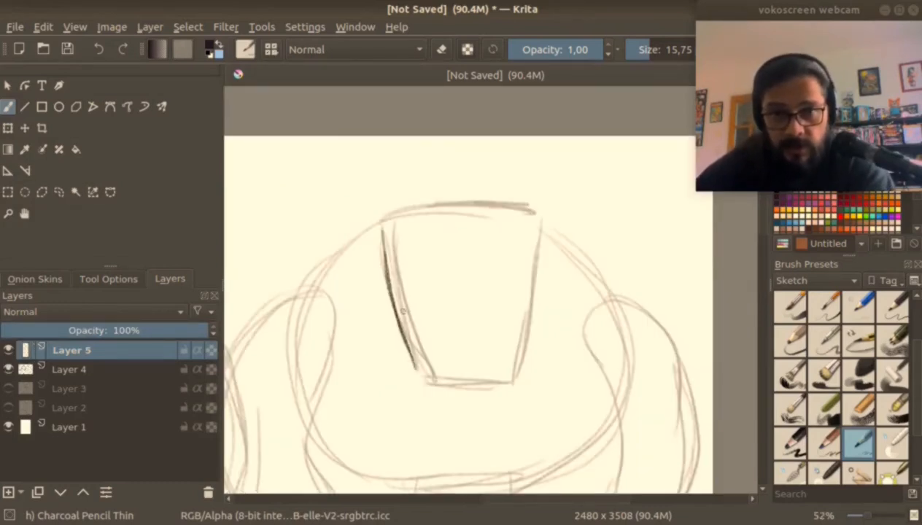
click(824, 443)
mouse_move(385, 217)
mouse_down()
mouse_move(471, 205)
mouse_move(527, 212)
mouse_move(416, 363)
mouse_move(421, 375)
mouse_up()
drag(423, 375, 511, 381)
mouse_move(504, 205)
mouse_down()
mouse_move(538, 212)
mouse_move(515, 375)
mouse_up()
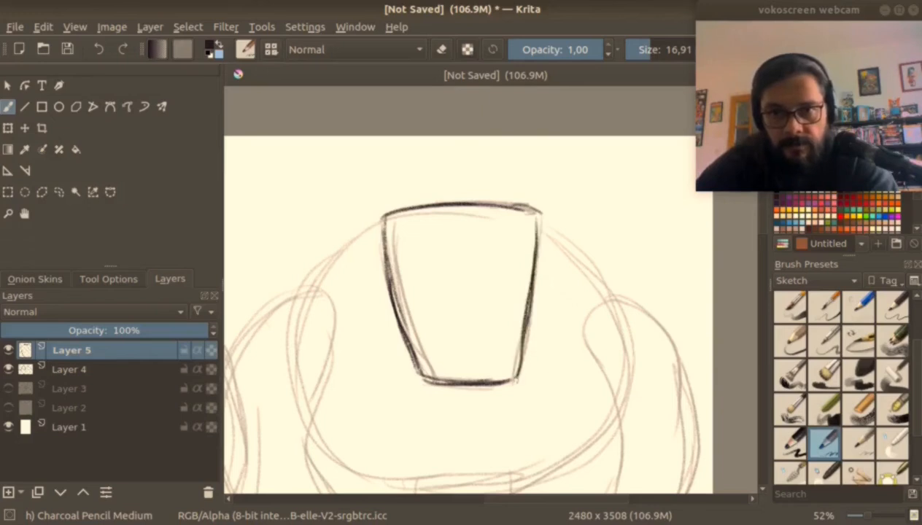
drag(540, 219, 514, 387)
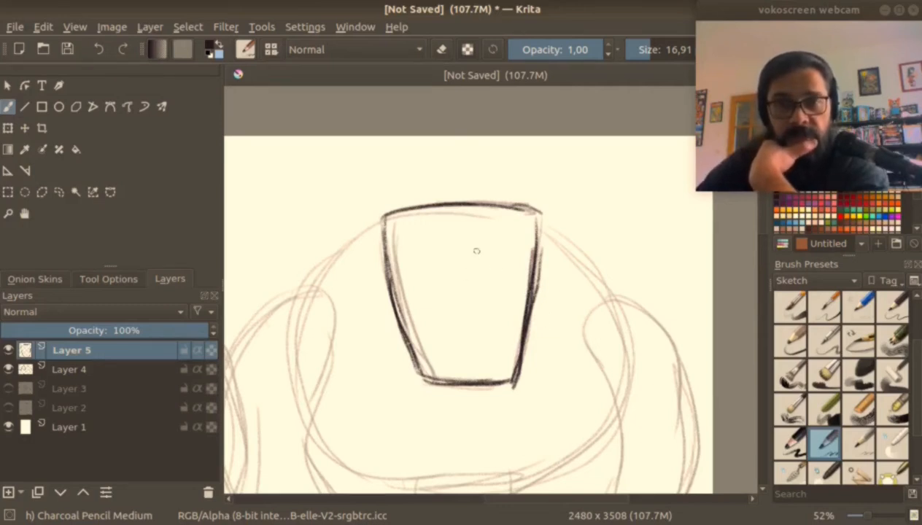
drag(469, 211, 471, 360)
drag(470, 211, 473, 397)
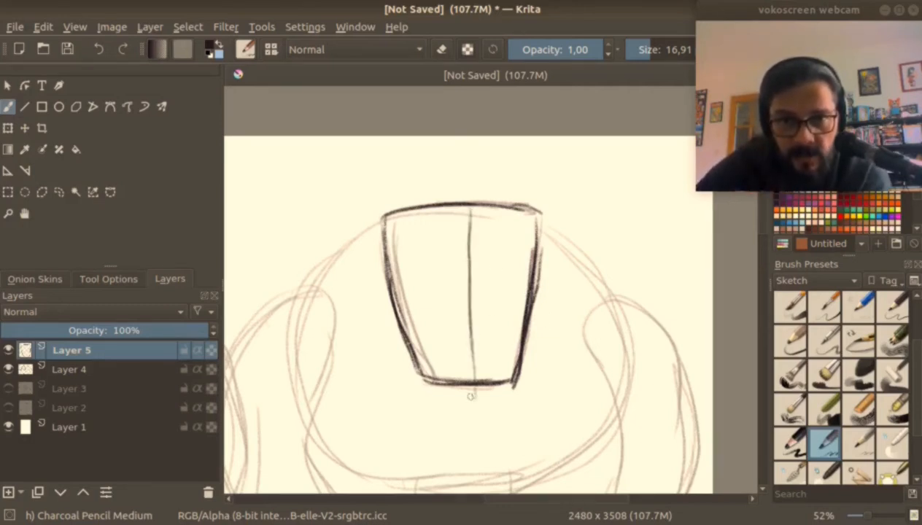
Try a face on a mid-height horizontal guideline, with oval eyes, a triangular nose, and smaller surrounding ovals and curves.
drag(390, 295, 521, 296)
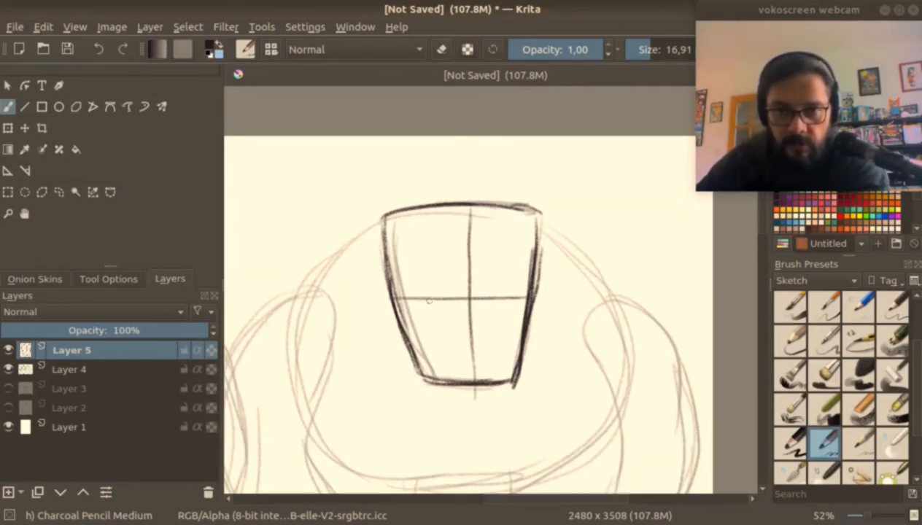
mouse_move(433, 284)
mouse_down()
mouse_move(419, 305)
mouse_move(485, 293)
mouse_move(482, 332)
mouse_up()
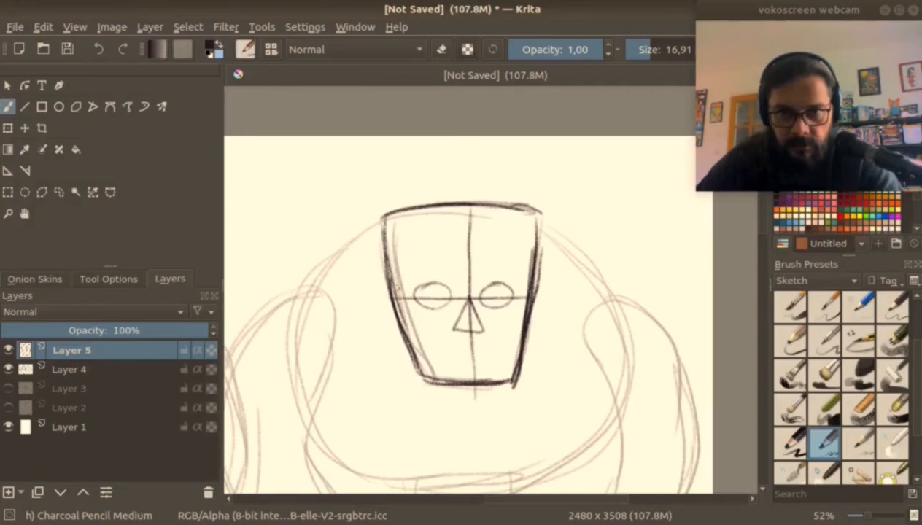
mouse_move(388, 279)
mouse_down()
mouse_move(454, 271)
mouse_move(509, 288)
mouse_move(442, 280)
mouse_move(425, 264)
mouse_up()
mouse_move(490, 264)
mouse_down()
mouse_move(502, 275)
mouse_move(488, 263)
mouse_up()
mouse_move(406, 295)
mouse_down()
mouse_move(471, 313)
mouse_move(436, 321)
mouse_move(485, 314)
mouse_up()
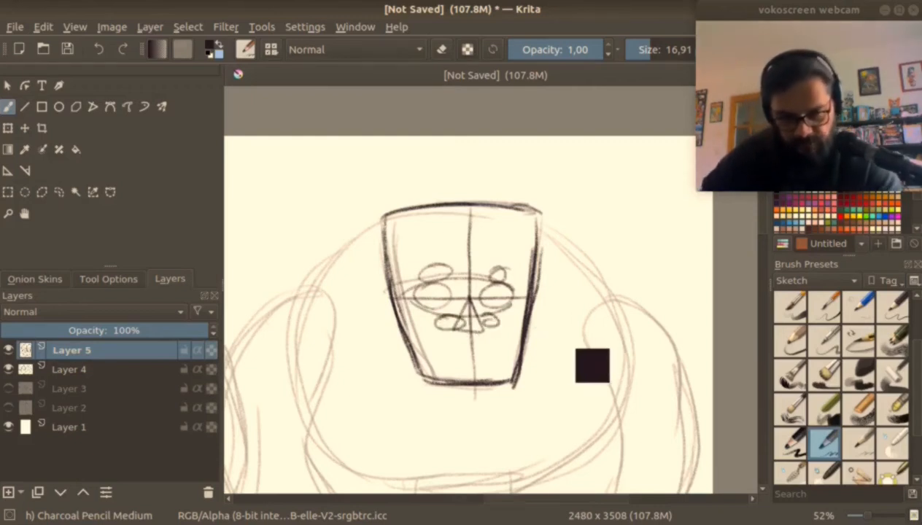
Undo the trial face and its horizontal guideline, keeping only the head outline and vertical centreline.
key(ctrl+z)
key(ctrl+z)
key(ctrl+z)
key(ctrl+z)
key(ctrl+z)
key(ctrl+z)
key(ctrl+z)
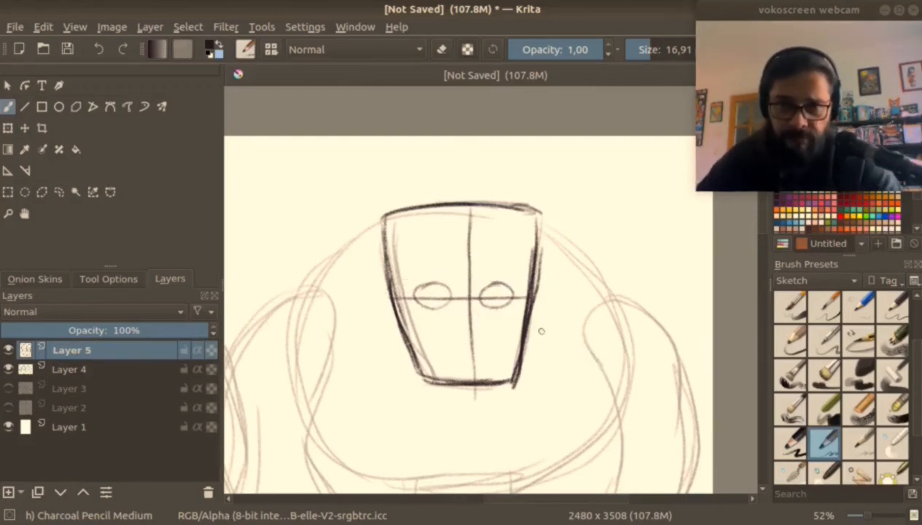
key(ctrl+z)
key(ctrl+z)
key(ctrl+z)
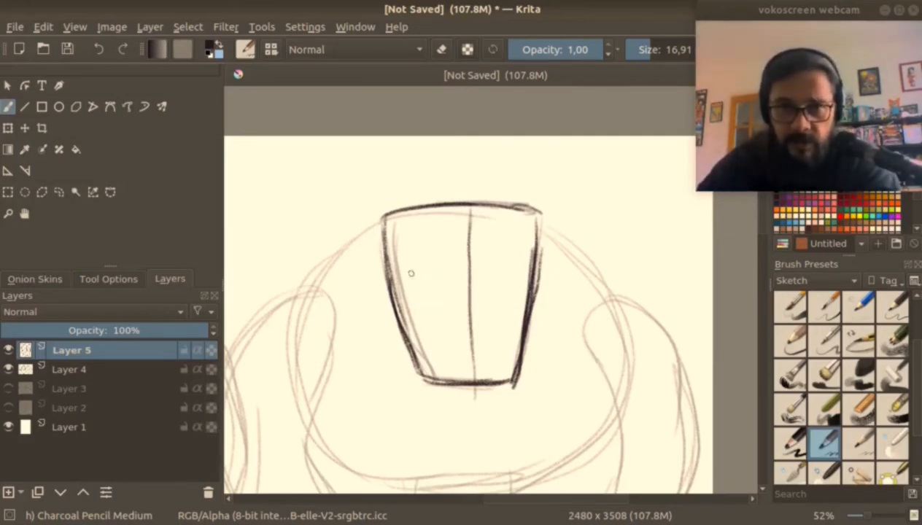
Try a higher eye line with half-closed eyes hanging below it and a long, rounded nose.
drag(398, 268, 525, 265)
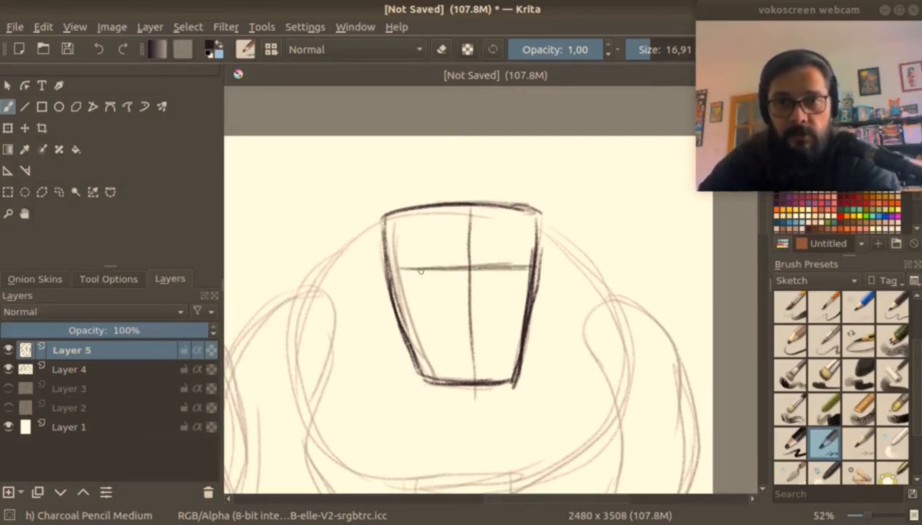
drag(411, 270, 508, 278)
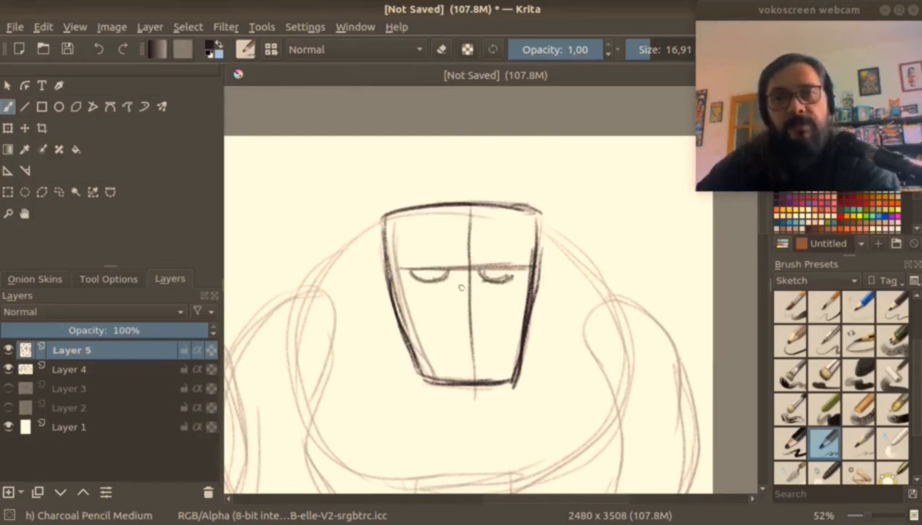
mouse_move(452, 282)
mouse_down()
mouse_move(451, 312)
mouse_move(488, 326)
mouse_up()
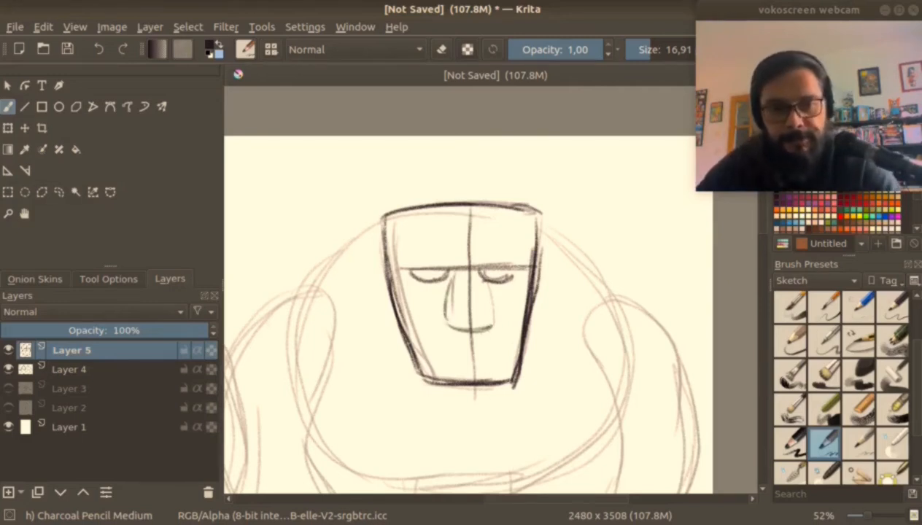
Undo the half-closed eyes, the long nose and the higher eye line.
key(ctrl+z)
key(ctrl+z)
key(ctrl+z)
key(ctrl+z)
key(ctrl+z)
key(ctrl+z)
key(ctrl+z)
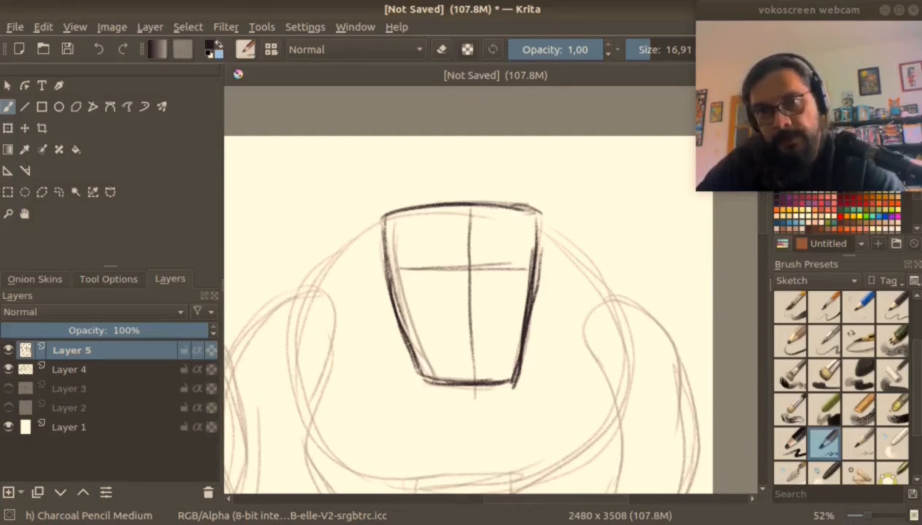
key(ctrl+z)
key(ctrl+z)
Sketch an eye line low on the head with drooping eyes and a compact mouth below, and reinforce the head's top edge.
mouse_move(412, 328)
mouse_down()
mouse_move(513, 328)
mouse_move(417, 328)
mouse_move(416, 339)
mouse_move(495, 340)
mouse_move(511, 328)
mouse_move(481, 351)
mouse_move(445, 353)
mouse_move(496, 349)
mouse_move(507, 368)
mouse_move(458, 363)
mouse_move(483, 367)
mouse_move(471, 375)
mouse_up()
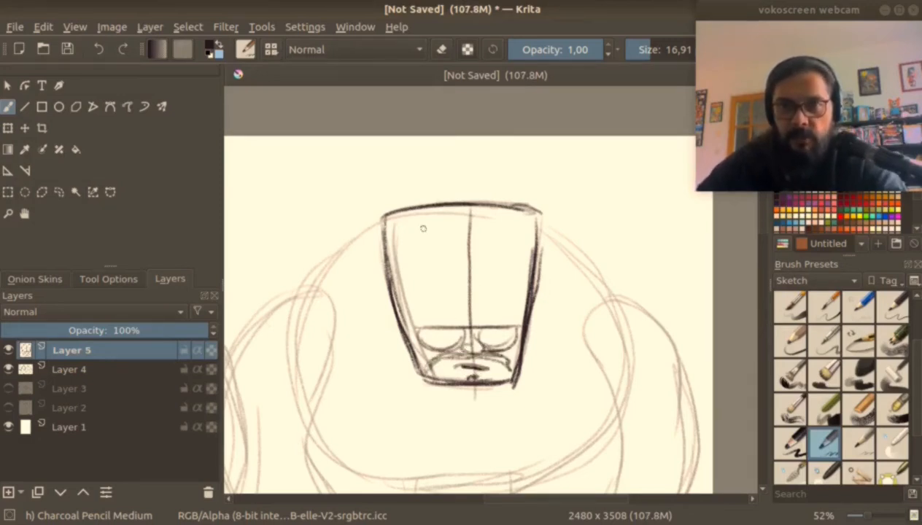
drag(384, 219, 537, 235)
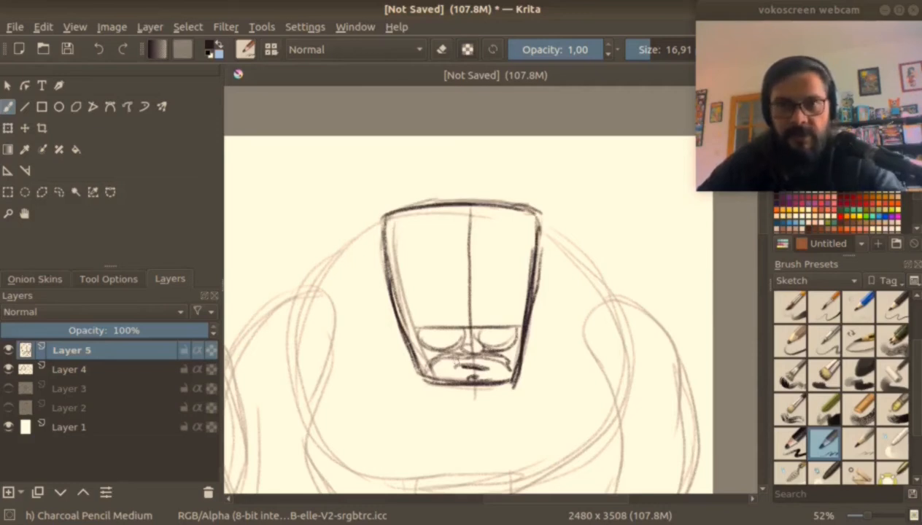
Add round ears, a bulbous nose and small pupils to the low-set face, and darken the arched muzzle and mouth lines.
scroll(431, 380, up, 2)
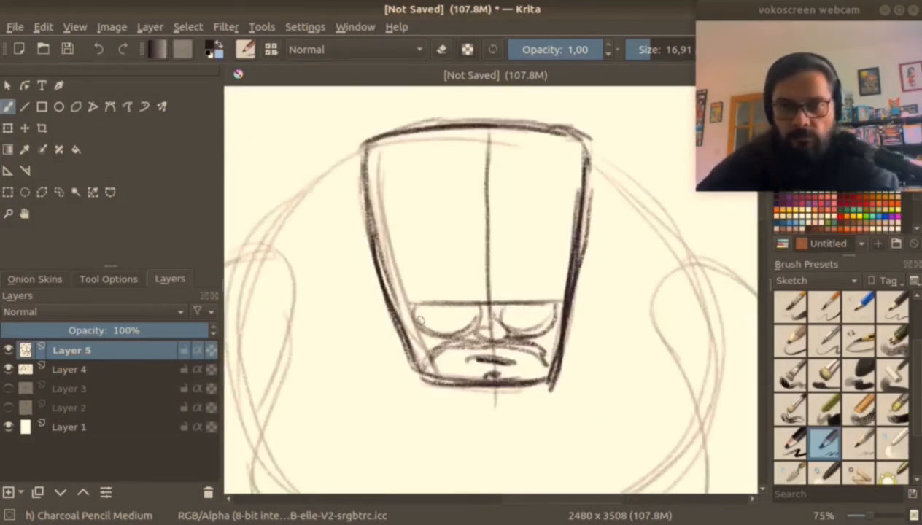
mouse_move(401, 315)
mouse_down()
mouse_move(441, 301)
mouse_move(540, 299)
mouse_move(474, 326)
mouse_move(499, 330)
mouse_move(467, 334)
mouse_move(503, 328)
mouse_move(483, 317)
mouse_move(502, 330)
mouse_up()
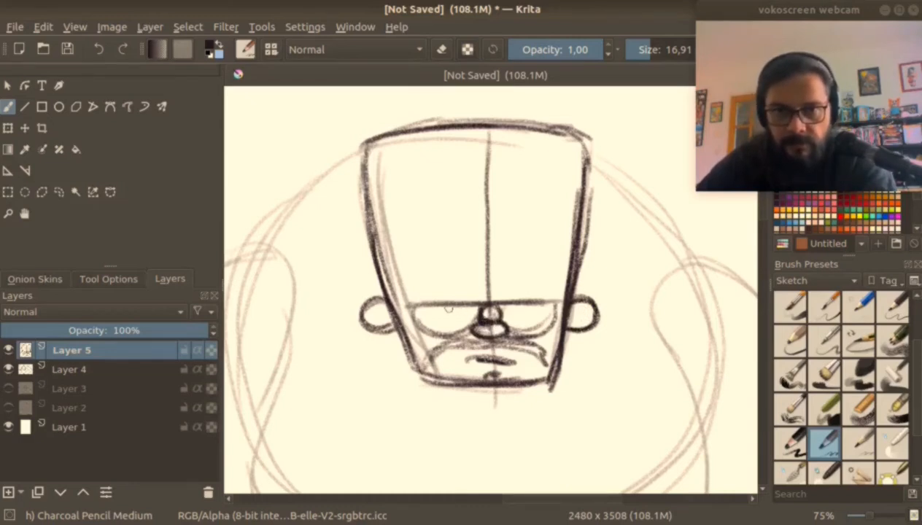
drag(517, 302, 523, 306)
mouse_move(422, 363)
mouse_down()
mouse_move(454, 338)
mouse_move(503, 339)
mouse_move(535, 349)
mouse_move(541, 364)
mouse_up()
mouse_move(466, 361)
mouse_down()
mouse_move(515, 363)
mouse_move(507, 373)
mouse_up()
Draw curved brow ridges at both sides of the face and horizontal wrinkle lines across the lower forehead.
drag(410, 269, 409, 302)
drag(375, 273, 398, 305)
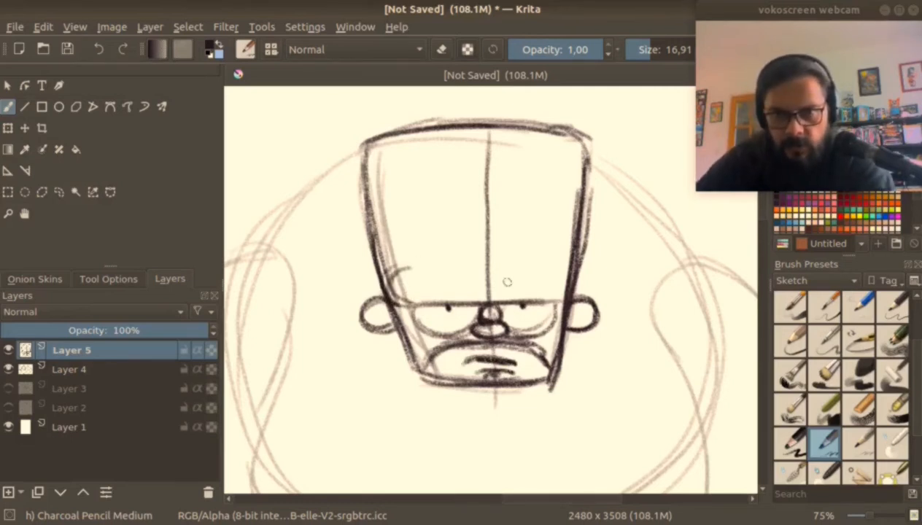
drag(558, 268, 550, 296)
drag(455, 265, 521, 267)
drag(394, 253, 559, 254)
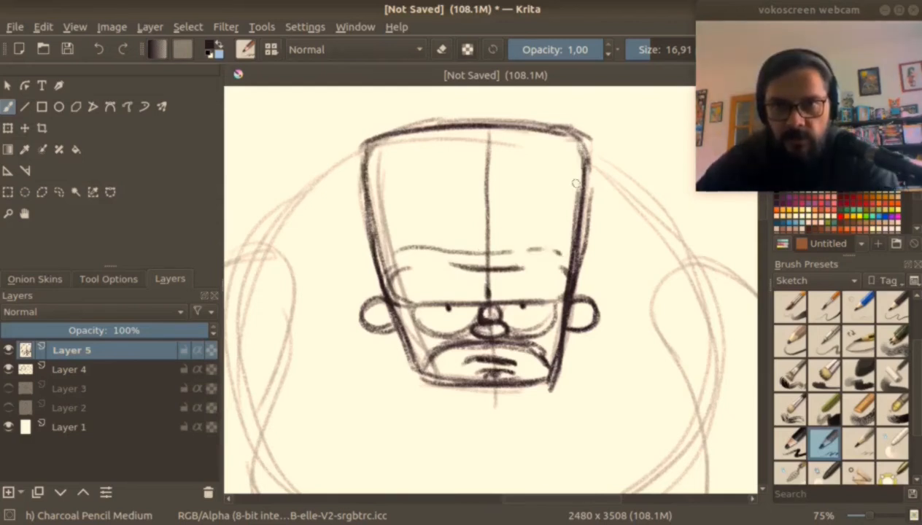
Try a leafy tuft of hair on top of the flat head with the brush at size 12.04, and undo its strokes.
mouse_move(493, 113)
mouse_down()
mouse_move(495, 212)
mouse_move(505, 220)
mouse_move(425, 231)
mouse_move(489, 245)
mouse_up()
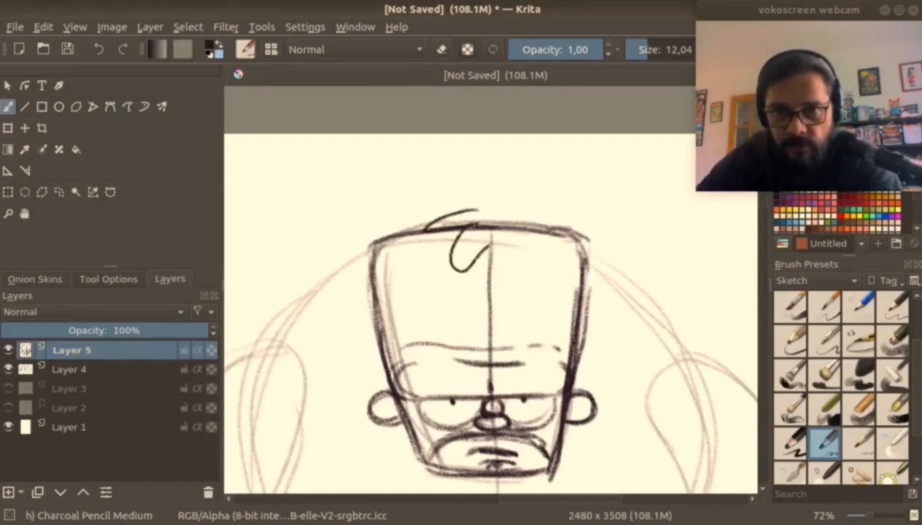
mouse_move(482, 213)
mouse_down()
mouse_move(441, 205)
mouse_move(510, 205)
mouse_move(510, 259)
mouse_move(484, 196)
mouse_up()
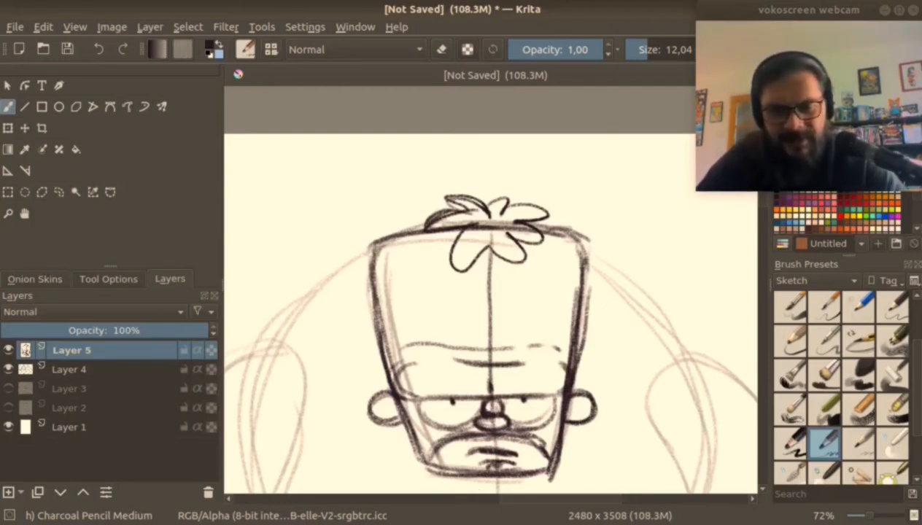
key(ctrl+z)
key(ctrl+z)
key(ctrl+z)
key(ctrl+z)
key(ctrl+z)
key(ctrl+z)
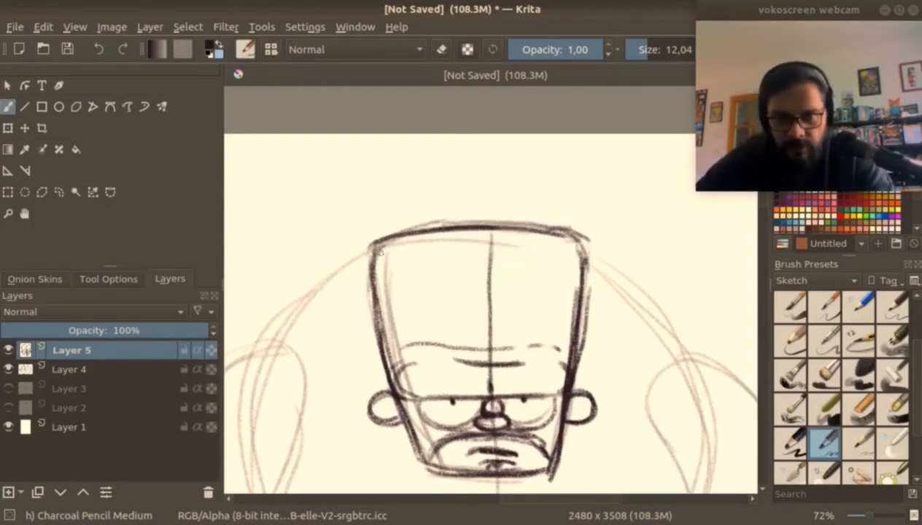
Draw a zigzag fringe across the upper forehead and a small, scribble-filled hair bun on top of the head.
mouse_move(373, 281)
mouse_down()
mouse_move(396, 253)
mouse_move(402, 283)
mouse_move(430, 264)
mouse_move(436, 284)
mouse_move(451, 265)
mouse_move(471, 269)
mouse_move(483, 289)
mouse_move(515, 268)
mouse_move(554, 281)
mouse_move(572, 277)
mouse_move(579, 251)
mouse_up()
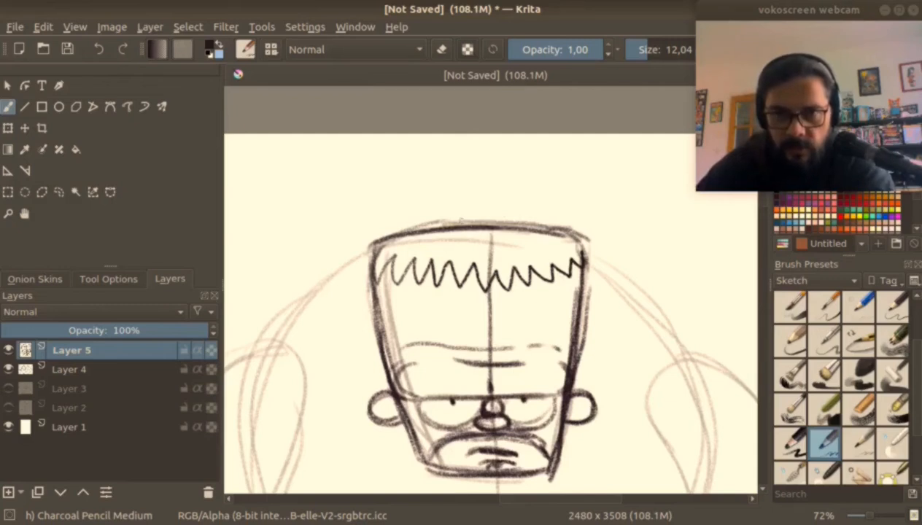
drag(444, 219, 519, 223)
mouse_move(468, 203)
mouse_down()
mouse_move(502, 215)
mouse_move(453, 219)
mouse_move(501, 219)
mouse_move(482, 195)
mouse_move(501, 211)
mouse_move(467, 221)
mouse_move(504, 197)
mouse_up()
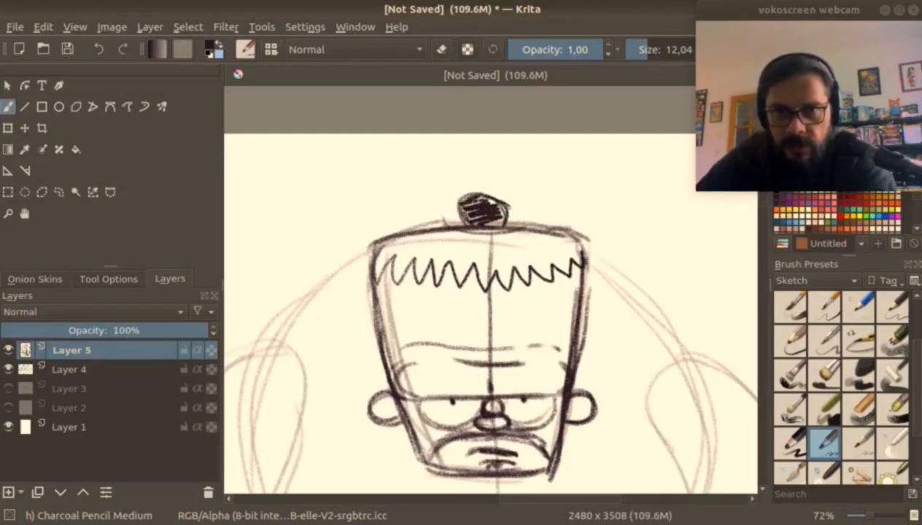
Darken the head's top edge around the bun and draw curved shoulder lines on both sides of the head.
drag(445, 216, 478, 228)
drag(502, 219, 520, 224)
drag(463, 230, 518, 224)
scroll(491, 288, down, 3)
drag(491, 329, 494, 215)
mouse_move(419, 155)
mouse_down()
mouse_move(365, 193)
mouse_move(410, 152)
mouse_move(367, 199)
mouse_up()
mouse_move(549, 151)
mouse_down()
mouse_move(607, 211)
mouse_move(598, 183)
mouse_move(608, 218)
mouse_move(613, 207)
mouse_up()
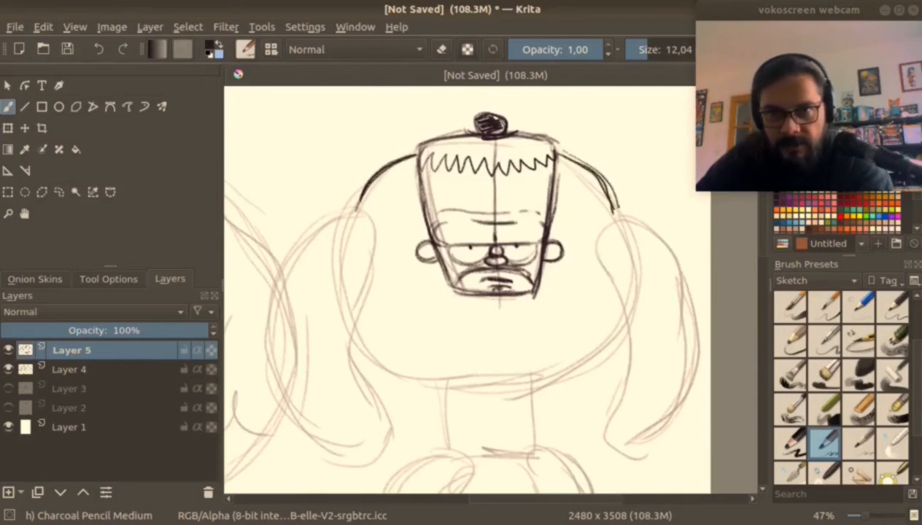
Draw the lower chest curves and the straight sides of the waist, with the brush size raised to 20.37.
mouse_move(357, 345)
mouse_down()
mouse_move(392, 370)
mouse_move(432, 373)
mouse_up()
drag(358, 350, 437, 380)
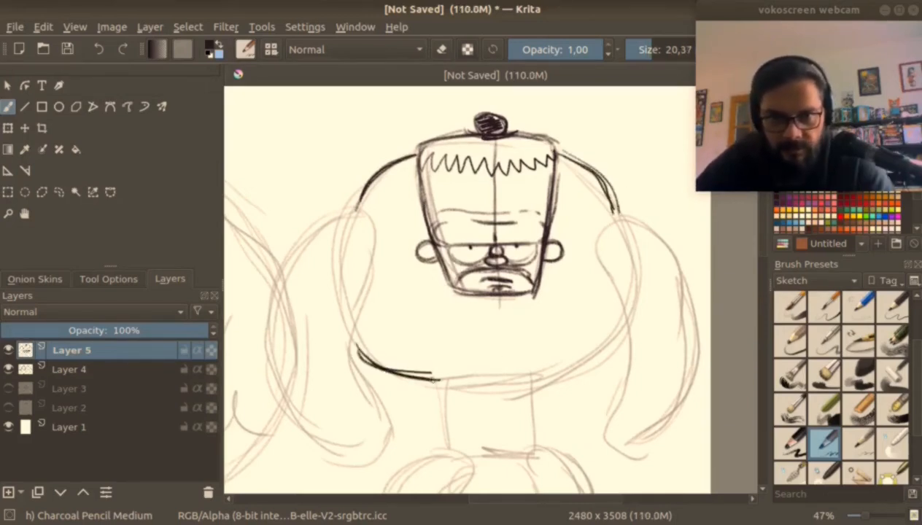
mouse_move(616, 332)
mouse_down()
mouse_move(583, 368)
mouse_move(547, 376)
mouse_up()
drag(440, 380, 445, 439)
drag(542, 377, 542, 436)
Outline both thick hanging arms beside the torso and draw a short crotch line below the waist.
mouse_move(348, 214)
mouse_down()
mouse_move(268, 316)
mouse_move(281, 365)
mouse_up()
mouse_move(370, 294)
mouse_down()
mouse_move(346, 343)
mouse_move(364, 345)
mouse_move(371, 392)
mouse_up()
mouse_move(270, 336)
mouse_down()
mouse_move(339, 439)
mouse_move(358, 446)
mouse_up()
mouse_move(586, 303)
mouse_down()
mouse_move(508, 303)
mouse_move(523, 282)
mouse_move(535, 370)
mouse_up()
drag(541, 321, 539, 349)
drag(541, 321, 495, 300)
mouse_move(490, 194)
mouse_down()
mouse_move(524, 209)
mouse_move(562, 255)
mouse_up()
drag(534, 341, 514, 302)
mouse_move(475, 327)
mouse_down()
mouse_move(500, 380)
mouse_move(476, 381)
mouse_up()
drag(373, 375, 511, 249)
drag(471, 281, 510, 278)
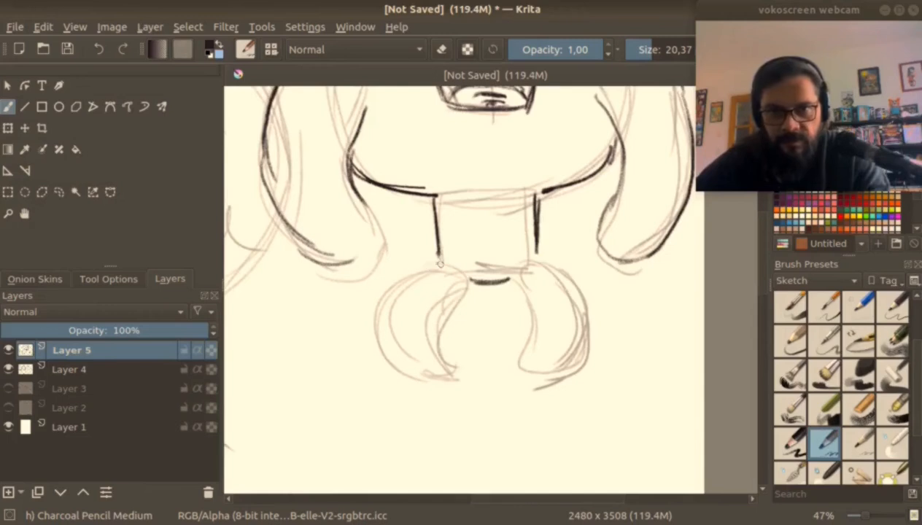
Trace the outer and inner contours of both short, bowed legs over the rough sketch.
drag(438, 264, 430, 374)
drag(470, 284, 457, 367)
drag(515, 285, 524, 358)
mouse_move(545, 263)
mouse_down()
mouse_move(574, 302)
mouse_move(584, 340)
mouse_up()
drag(515, 285, 533, 362)
mouse_move(529, 370)
mouse_down()
mouse_move(559, 367)
mouse_move(543, 260)
mouse_up()
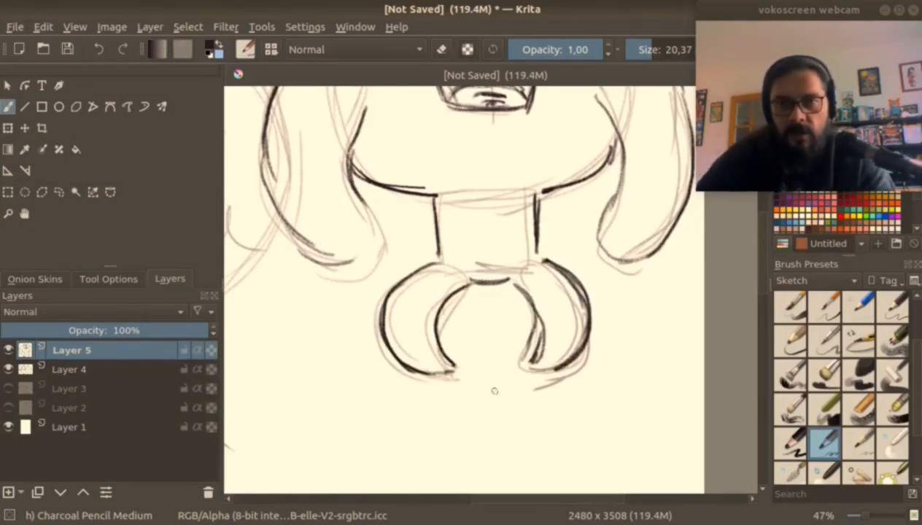
Draw two small, flat feet pointing outward at the ends of the legs.
mouse_move(426, 378)
mouse_down()
mouse_move(389, 394)
mouse_move(438, 391)
mouse_move(461, 371)
mouse_up()
mouse_move(521, 363)
mouse_down()
mouse_move(523, 385)
mouse_move(556, 383)
mouse_up()
mouse_move(549, 370)
mouse_down()
mouse_move(596, 375)
mouse_move(525, 388)
mouse_move(600, 375)
mouse_up()
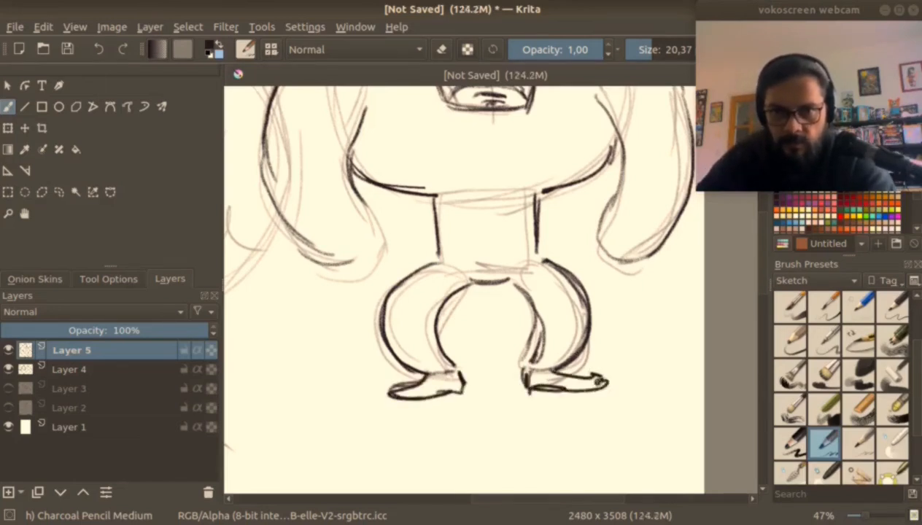
Draw a thumb and a row of rounded fingers on the character's right hand, closing the lower forearm line.
scroll(425, 349, up, 1)
key(e)
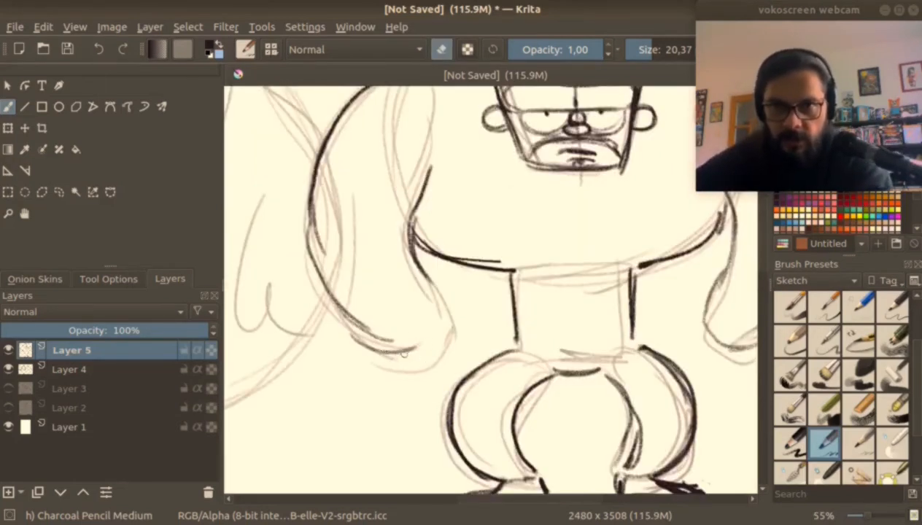
key(e)
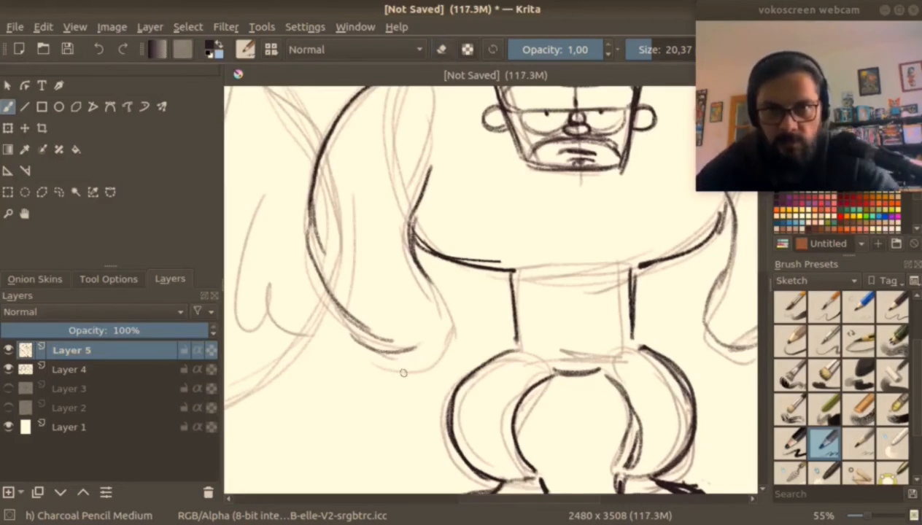
mouse_move(381, 356)
mouse_down()
mouse_move(419, 362)
mouse_move(467, 313)
mouse_up()
drag(429, 286, 460, 330)
drag(589, 339, 435, 362)
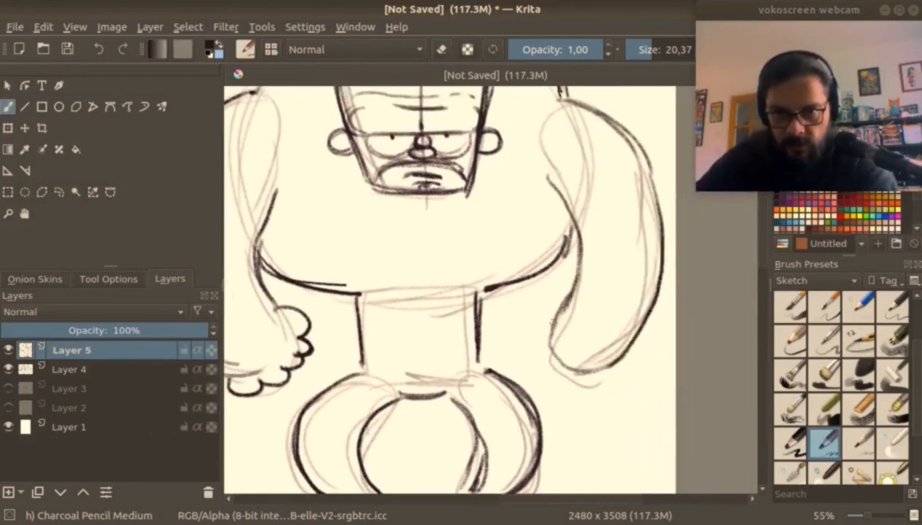
Draw a matching thumb and rounded fingers on the character's left hand.
mouse_move(548, 308)
mouse_down()
mouse_move(527, 323)
mouse_move(559, 332)
mouse_up()
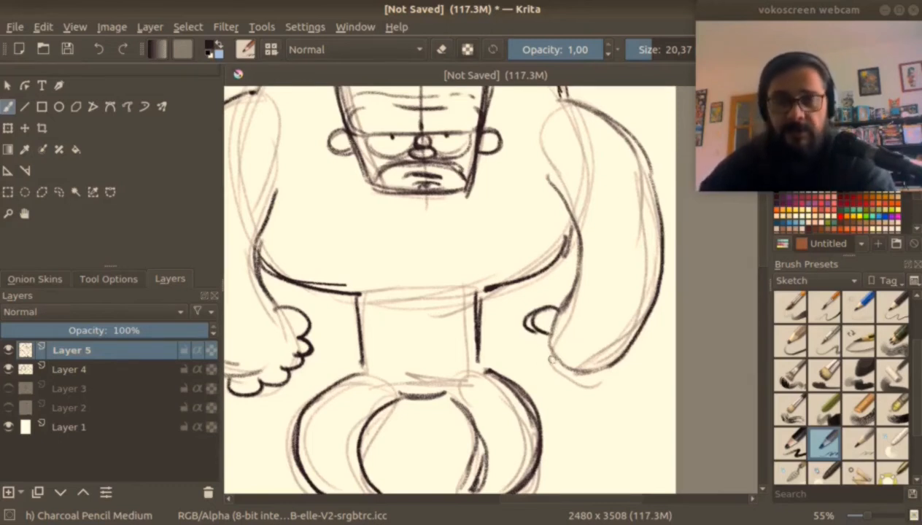
mouse_move(545, 330)
mouse_down()
mouse_move(536, 358)
mouse_move(563, 369)
mouse_move(588, 375)
mouse_move(621, 357)
mouse_up()
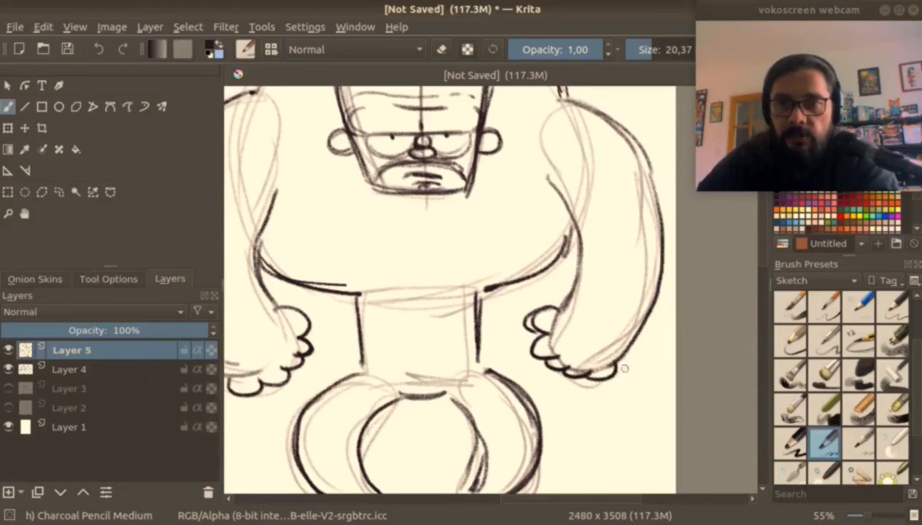
scroll(634, 352, down, 2)
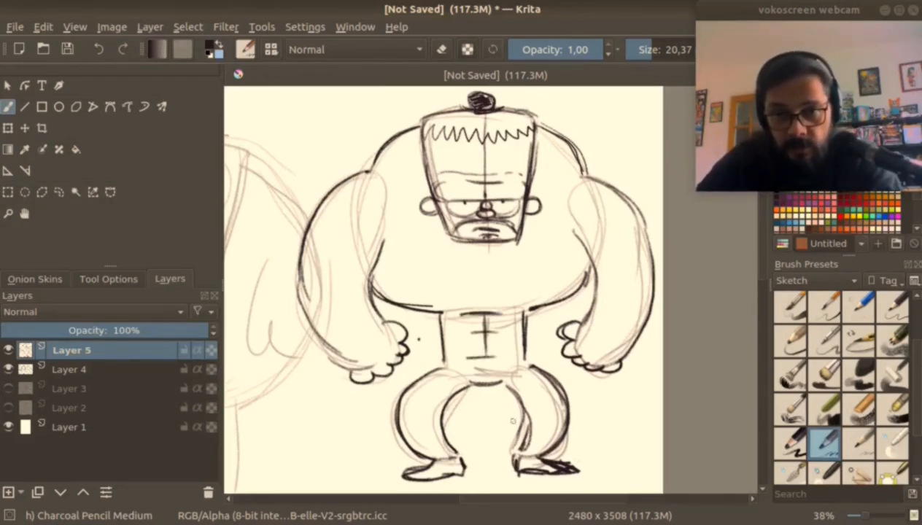
Complete the lower chest contour, add armpit creases, and draw small muscle curves beside the head.
drag(531, 310, 594, 272)
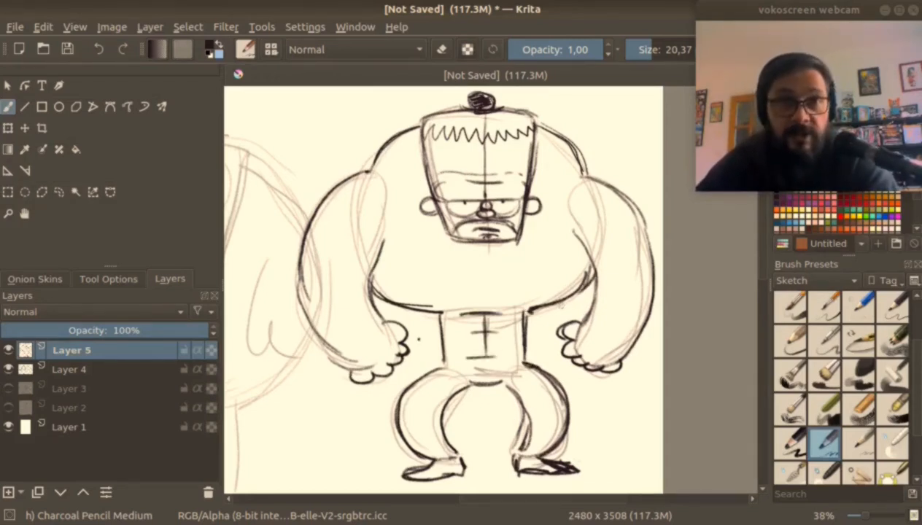
drag(389, 252, 373, 275)
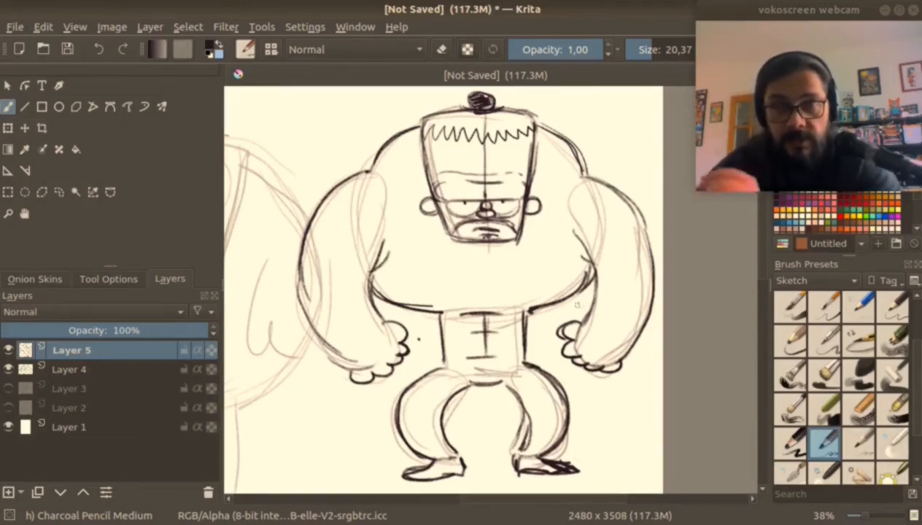
mouse_move(410, 164)
mouse_down()
mouse_move(390, 174)
mouse_move(408, 182)
mouse_move(400, 211)
mouse_up()
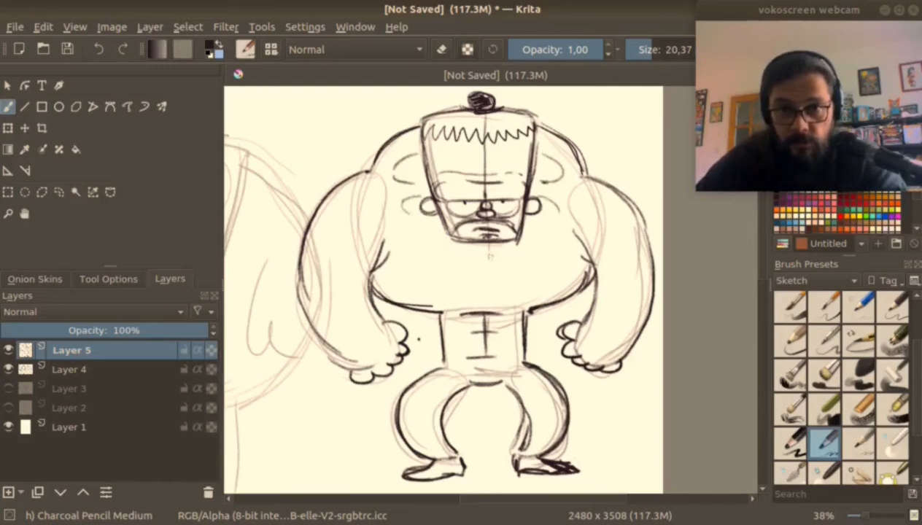
Draw the chest's centre line and muscle marks, and hatch the trousers dark.
drag(485, 250, 485, 287)
mouse_move(510, 307)
mouse_down()
mouse_move(484, 317)
mouse_move(494, 362)
mouse_up()
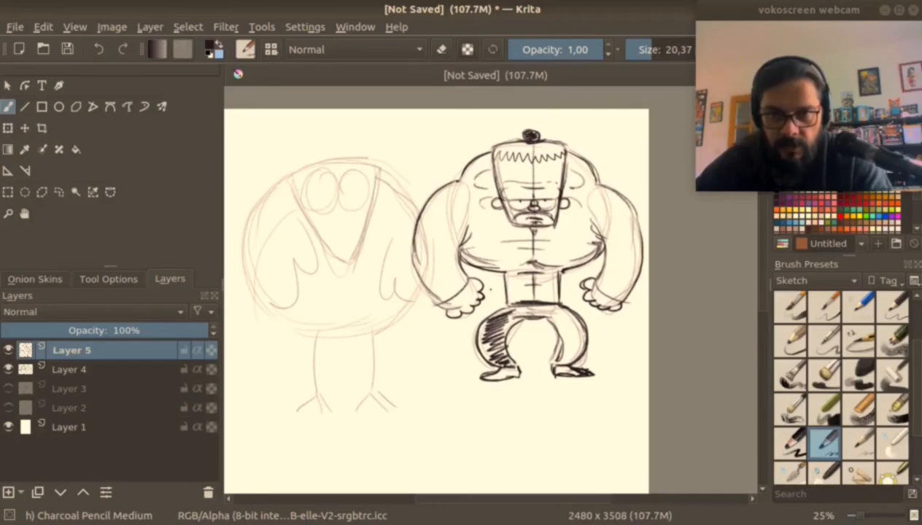
mouse_move(540, 303)
mouse_down()
mouse_move(569, 327)
mouse_move(562, 349)
mouse_up()
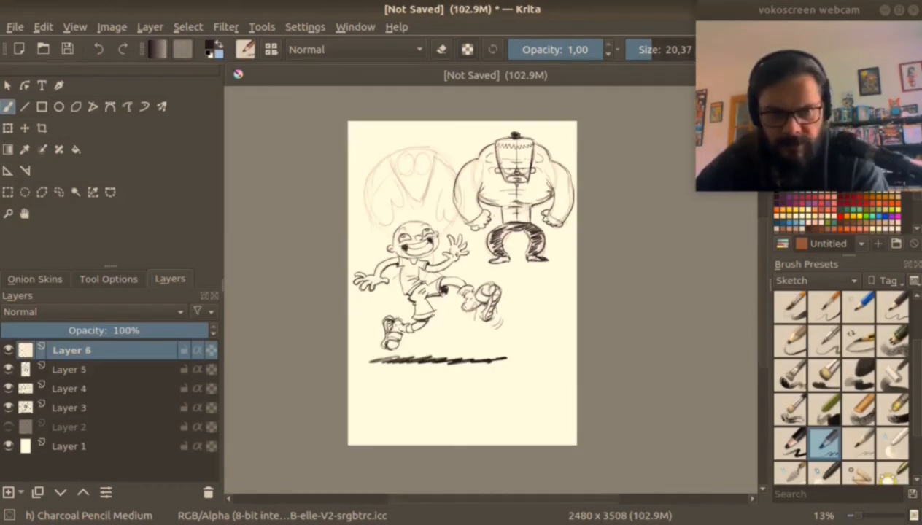
Hide the existing character sketch layers and add a new empty layer above them.
click(8, 370)
click(9, 389)
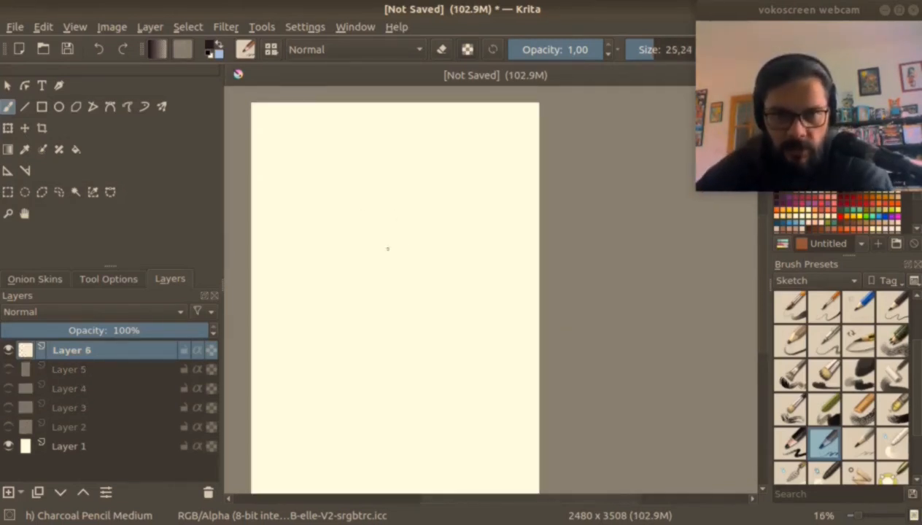
Sketch a pear-shaped body with a narrow chest and wide hips, and a round head above it, at brush size 25.24.
drag(356, 255, 401, 232)
mouse_move(343, 279)
mouse_down()
mouse_move(328, 330)
mouse_move(393, 330)
mouse_up()
drag(379, 206, 407, 257)
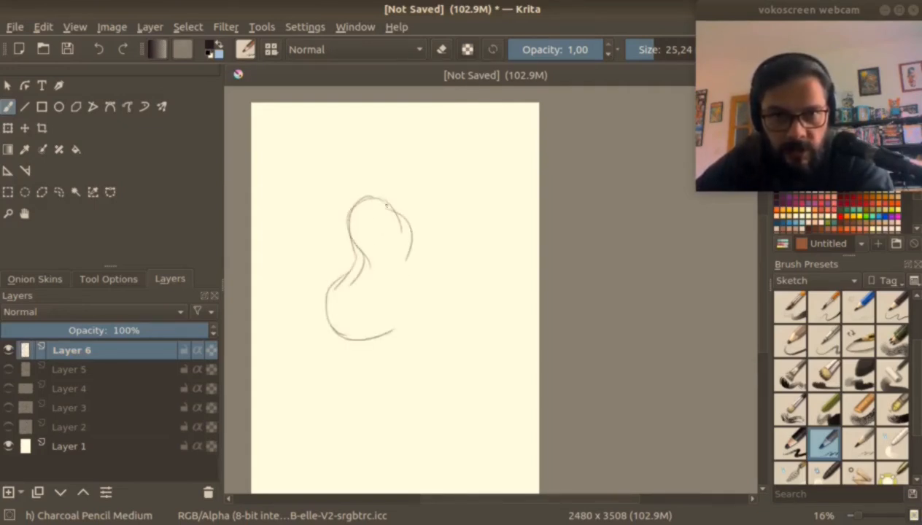
mouse_move(356, 340)
mouse_down()
mouse_move(422, 306)
mouse_move(426, 289)
mouse_up()
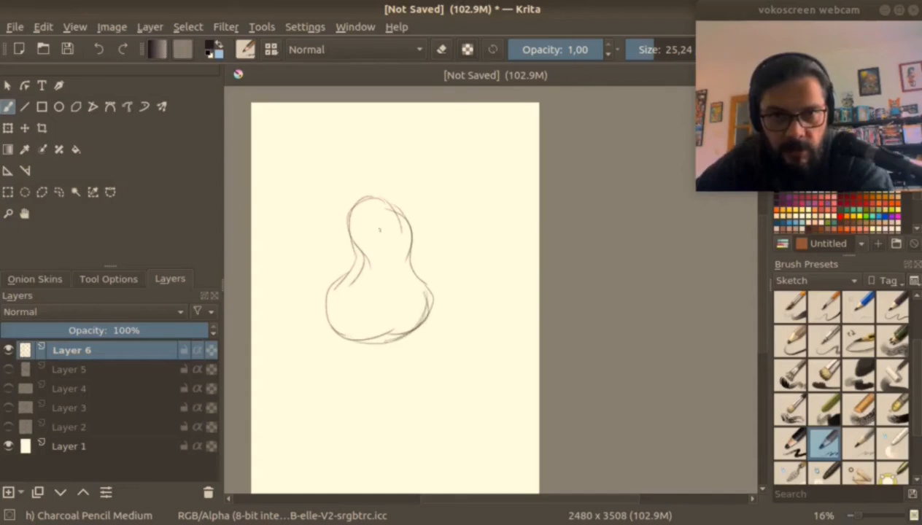
drag(404, 222, 408, 266)
drag(426, 312, 386, 336)
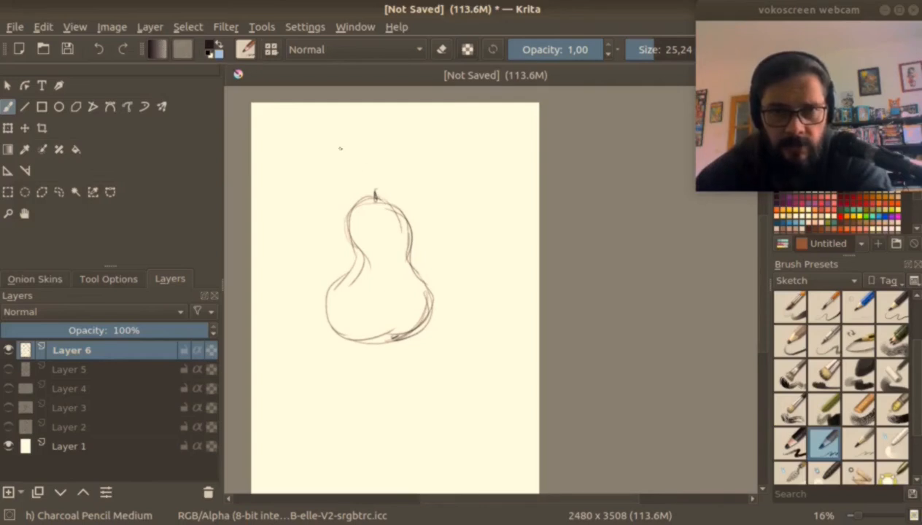
mouse_move(340, 150)
mouse_down()
mouse_move(374, 191)
mouse_move(344, 263)
mouse_move(316, 286)
mouse_move(385, 334)
mouse_move(433, 325)
mouse_up()
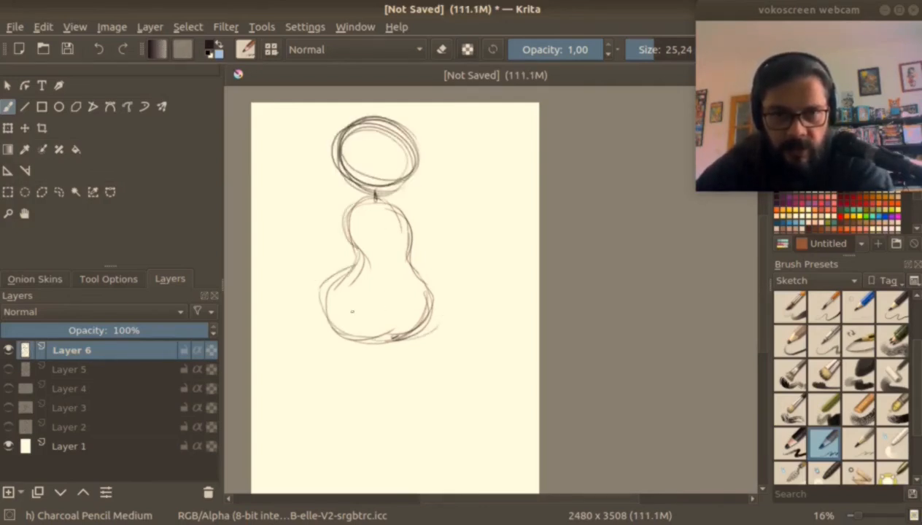
Sketch a wide hip and a bent, folded leg extending sideways below the pear-shaped body.
mouse_move(343, 287)
mouse_down()
mouse_move(312, 327)
mouse_move(362, 367)
mouse_up()
drag(316, 333, 373, 391)
mouse_move(386, 321)
mouse_down()
mouse_move(409, 375)
mouse_move(305, 381)
mouse_up()
drag(340, 350, 303, 369)
drag(369, 355, 368, 395)
Sketch the second thigh and a lower leg reaching down beneath the pear-shaped body.
mouse_move(432, 307)
mouse_down()
mouse_move(403, 394)
mouse_move(429, 416)
mouse_up()
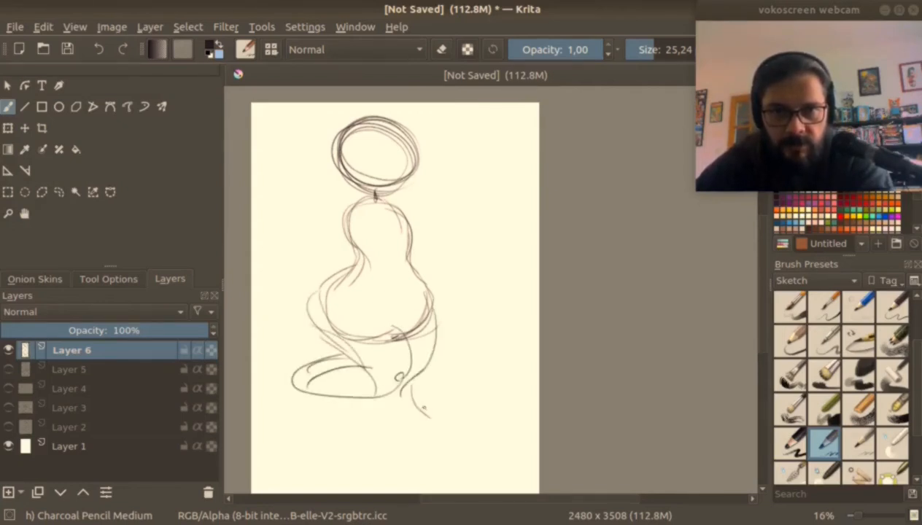
drag(457, 372, 444, 313)
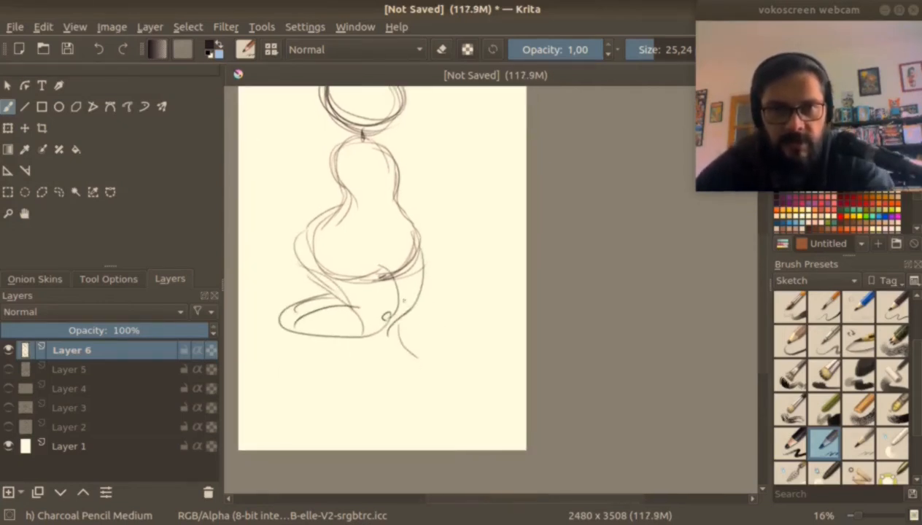
drag(363, 329, 378, 365)
mouse_move(363, 343)
mouse_down()
mouse_move(381, 392)
mouse_move(409, 356)
mouse_up()
drag(410, 361, 407, 379)
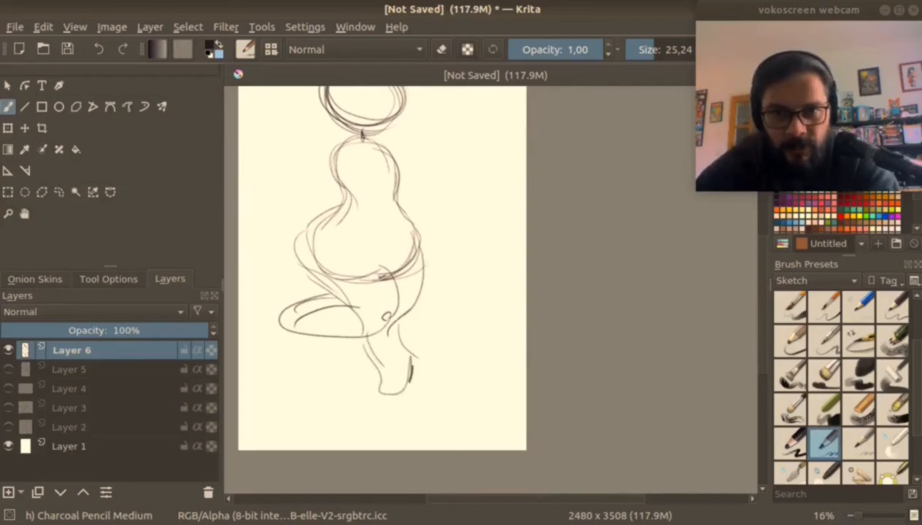
Sketch curved, drooping arms on both sides of the pear-shaped body's narrow chest.
scroll(365, 219, up, 1)
drag(365, 219, 437, 297)
mouse_move(403, 211)
mouse_down()
mouse_move(386, 227)
mouse_move(379, 216)
mouse_move(345, 256)
mouse_move(329, 301)
mouse_up()
drag(330, 294, 389, 254)
drag(384, 257, 405, 248)
drag(459, 212, 514, 222)
drag(476, 246, 529, 277)
drag(506, 220, 534, 280)
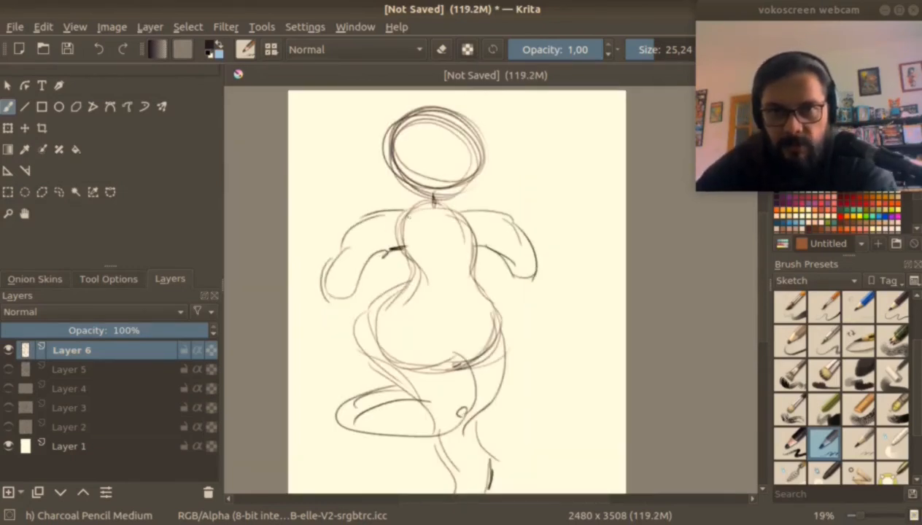
Delete the layer holding the pear-shaped figure and add a new empty layer.
scroll(508, 259, down, 2)
key(shift+Delete)
key(Insert)
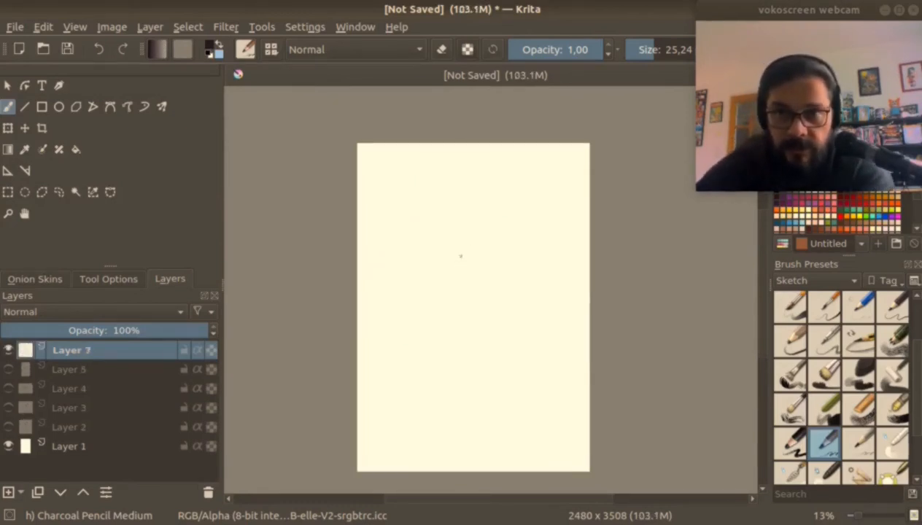
Sketch a small standing woman with a round head, a pear-shaped body and tapering legs.
mouse_move(497, 213)
mouse_down()
mouse_move(455, 271)
mouse_move(474, 304)
mouse_move(467, 312)
mouse_up()
mouse_move(454, 268)
mouse_down()
mouse_move(442, 300)
mouse_move(484, 374)
mouse_up()
drag(467, 306, 479, 368)
mouse_move(509, 301)
mouse_down()
mouse_move(501, 362)
mouse_move(520, 369)
mouse_up()
drag(467, 311, 488, 360)
drag(478, 326, 496, 366)
Add a bent arm resting on the woman's hip and hatch her torso and wide hips with diagonal strokes.
mouse_move(499, 235)
mouse_down()
mouse_move(513, 278)
mouse_move(499, 274)
mouse_up()
mouse_move(490, 203)
mouse_down()
mouse_move(488, 212)
mouse_move(496, 211)
mouse_move(458, 256)
mouse_move(438, 308)
mouse_up()
drag(488, 220, 438, 287)
drag(489, 266, 441, 291)
mouse_move(489, 272)
mouse_down()
mouse_move(444, 297)
mouse_move(458, 299)
mouse_up()
drag(495, 284, 464, 308)
drag(497, 226, 489, 274)
drag(501, 294, 469, 310)
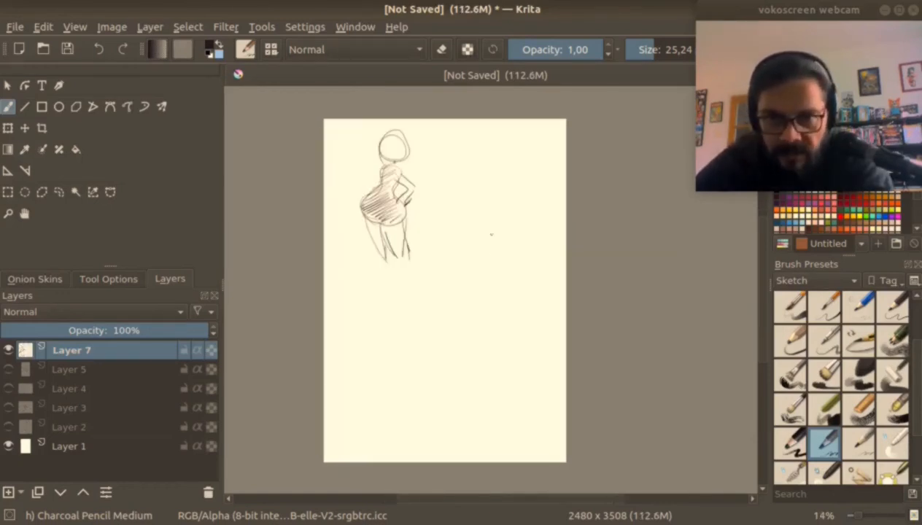
Sketch a second figure's massive rounded chest tapering to narrow hips, and fill the torso with diagonal hatching.
drag(505, 244, 467, 302)
mouse_move(467, 235)
mouse_down()
mouse_move(516, 264)
mouse_move(471, 301)
mouse_move(468, 326)
mouse_up()
mouse_move(454, 303)
mouse_down()
mouse_move(467, 336)
mouse_move(490, 340)
mouse_up()
drag(511, 249, 485, 341)
mouse_move(429, 253)
mouse_down()
mouse_move(440, 324)
mouse_move(452, 319)
mouse_up()
mouse_move(511, 259)
mouse_down()
mouse_move(503, 317)
mouse_move(531, 274)
mouse_move(502, 314)
mouse_up()
drag(501, 318, 512, 308)
Add thin legs, a small rectangular head and bent arms with hands on the hips to the broad-chested figure.
drag(465, 335, 454, 398)
drag(496, 349, 490, 406)
mouse_move(467, 224)
mouse_down()
mouse_move(470, 237)
mouse_move(480, 233)
mouse_up()
drag(430, 251, 390, 284)
drag(427, 271, 405, 293)
drag(409, 293, 463, 312)
drag(516, 272, 505, 306)
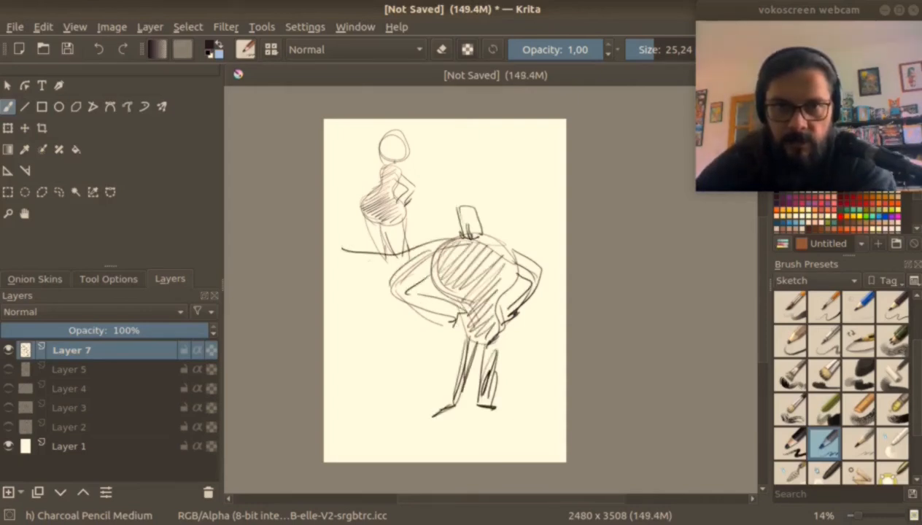
Draw a pointed, hatched cape streaming from the broad figure's shoulder, and add a quiff, facial marks and ground strokes.
mouse_move(348, 253)
mouse_down()
mouse_move(326, 259)
mouse_move(384, 280)
mouse_up()
mouse_move(365, 277)
mouse_down()
mouse_move(389, 282)
mouse_move(340, 255)
mouse_up()
drag(430, 245, 403, 258)
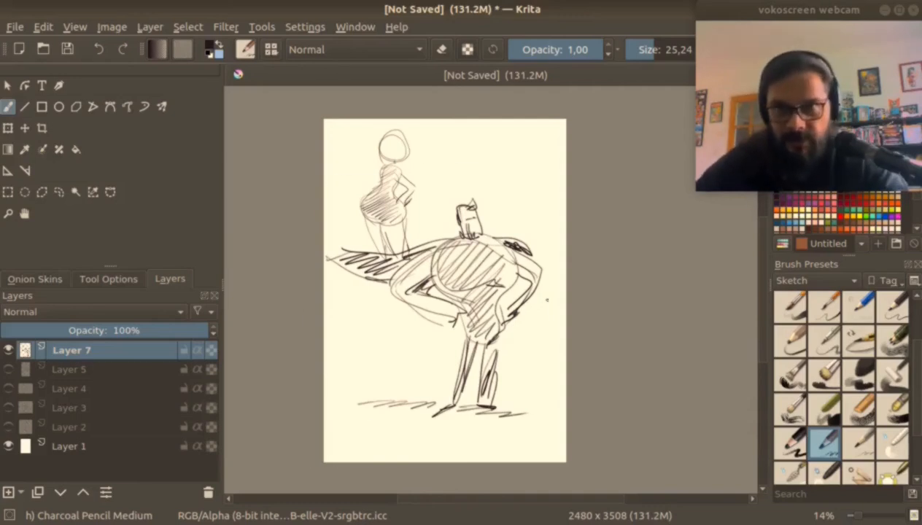
right_click(547, 300)
right_click(547, 299)
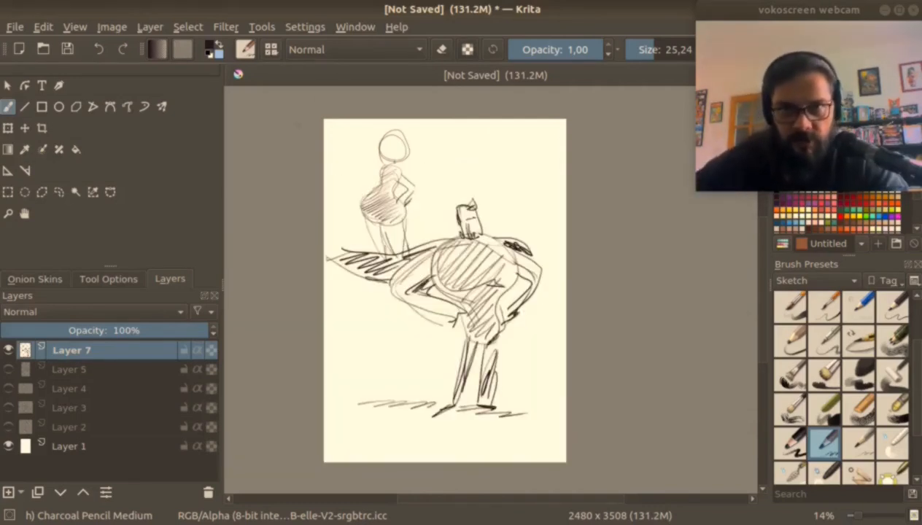